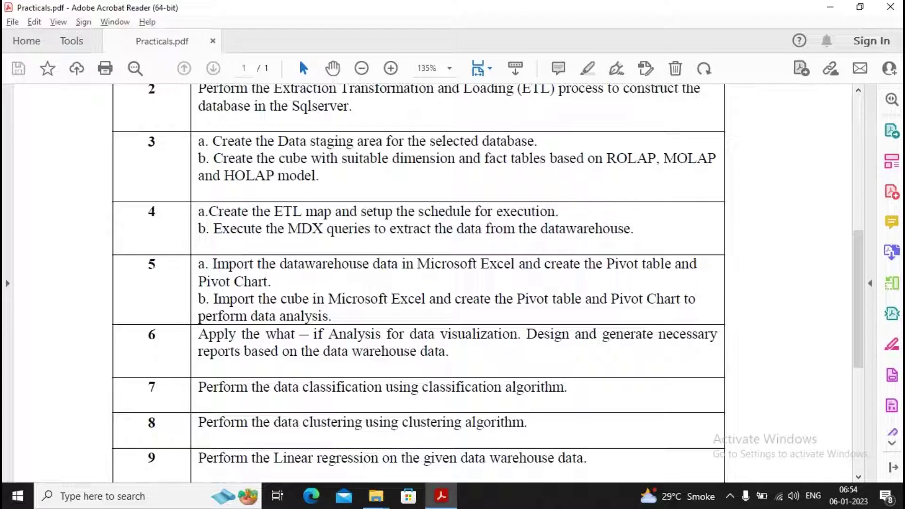
# Launch Microsoft SQL Server Management Studio 18 as administrator.
pyautogui.press('super')
pyautogui.write('sql')
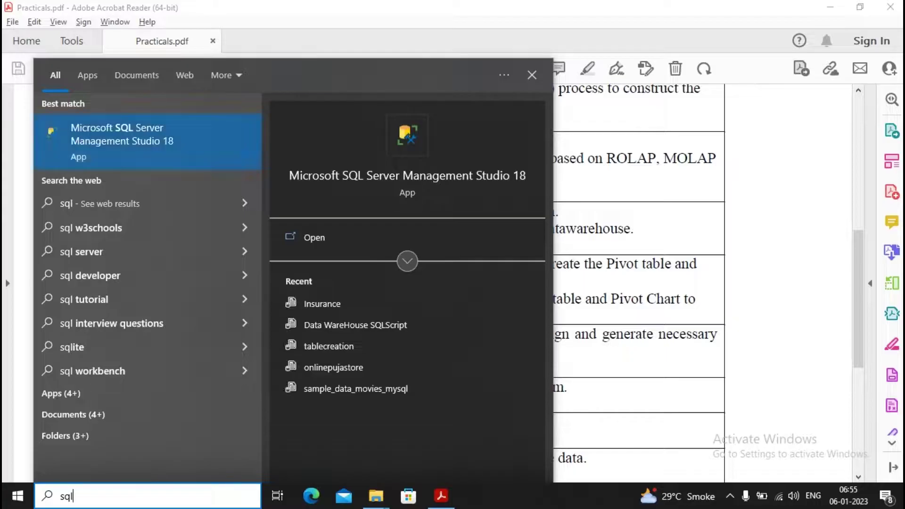
pyautogui.rightClick(137, 135)
pyautogui.click(182, 147)
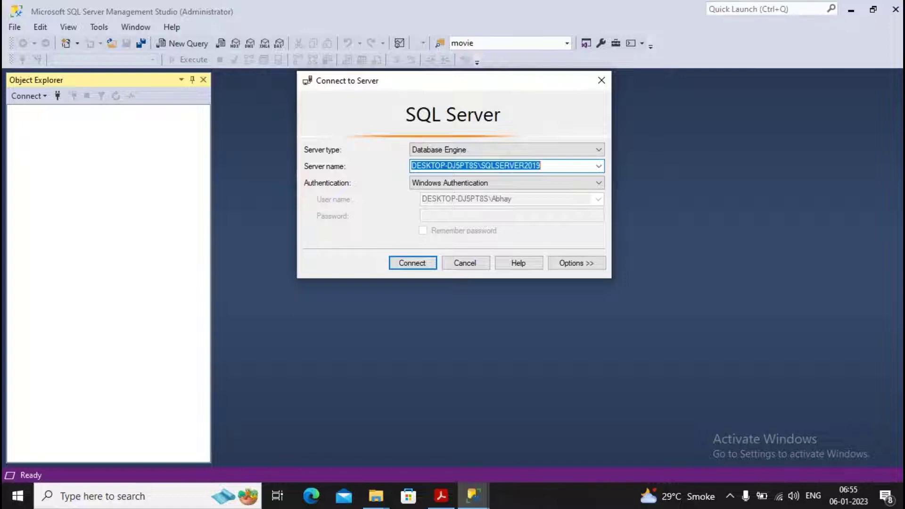
# Connect to Analysis Services on the DESKTOP-DJ5PT8S\SQLSERVER2019 server.
pyautogui.click(598, 150)
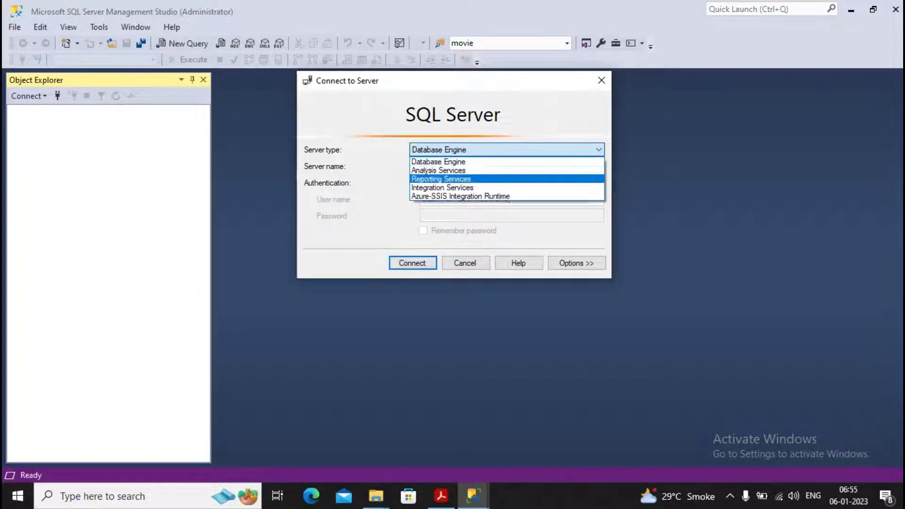
pyautogui.click(438, 170)
pyautogui.press('Return')
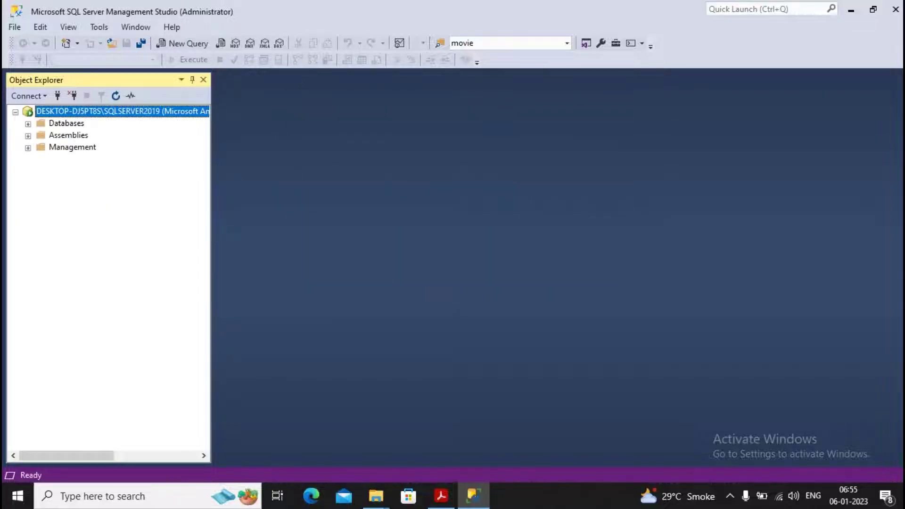
# Expand the SalesCubeProject database down to the Fact Product Sales measure group of the Sales DW cube.
pyautogui.click(27, 124)
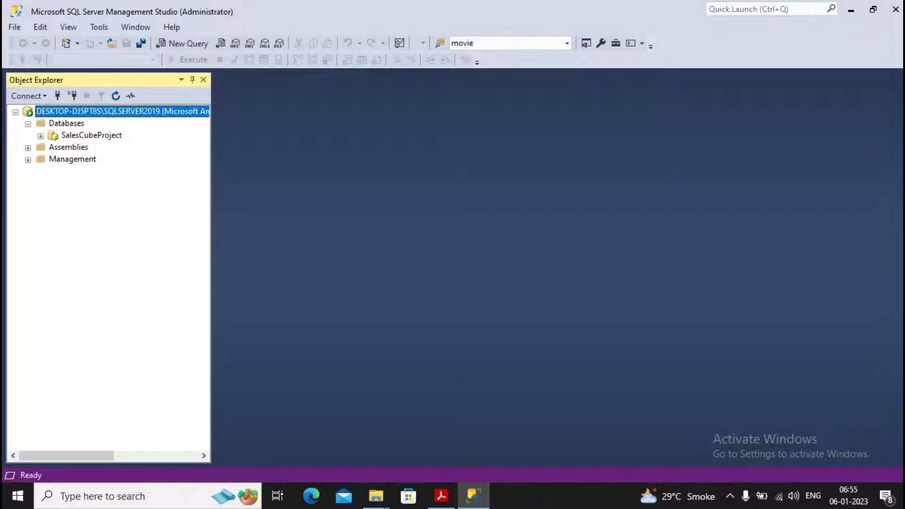
pyautogui.click(40, 136)
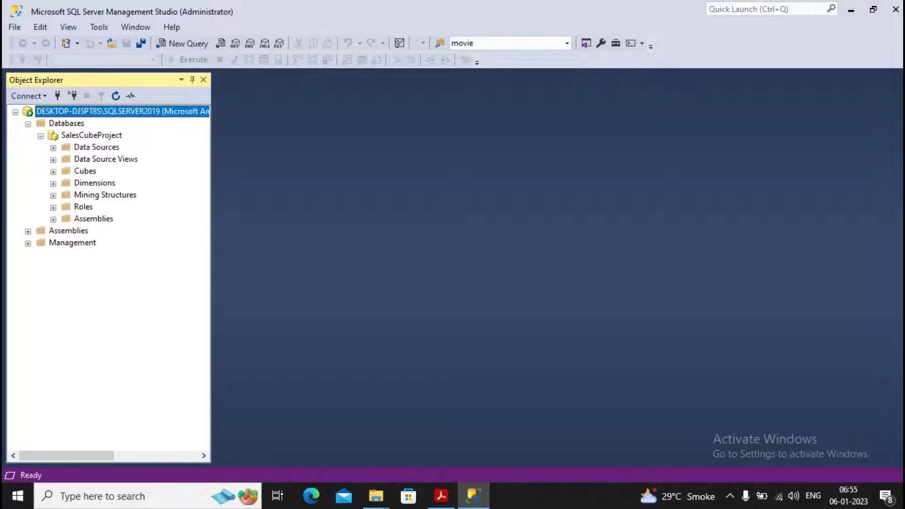
pyautogui.click(53, 172)
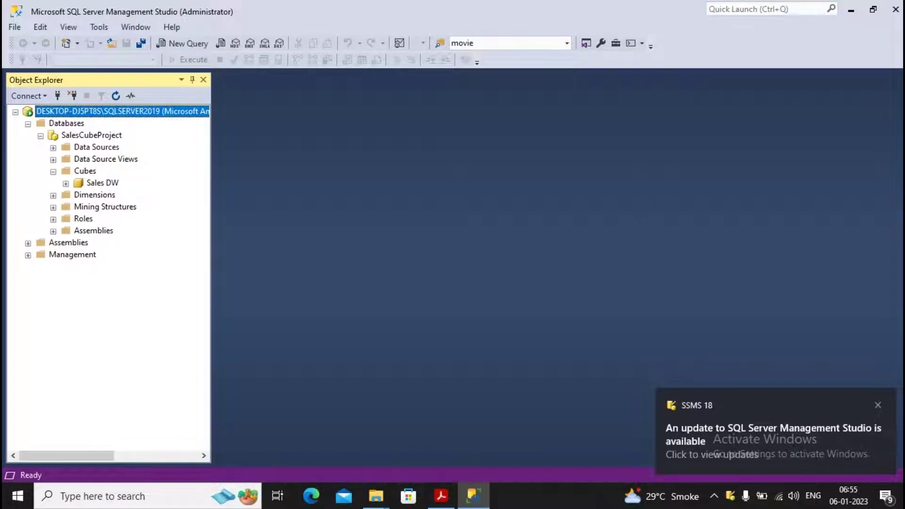
pyautogui.click(66, 183)
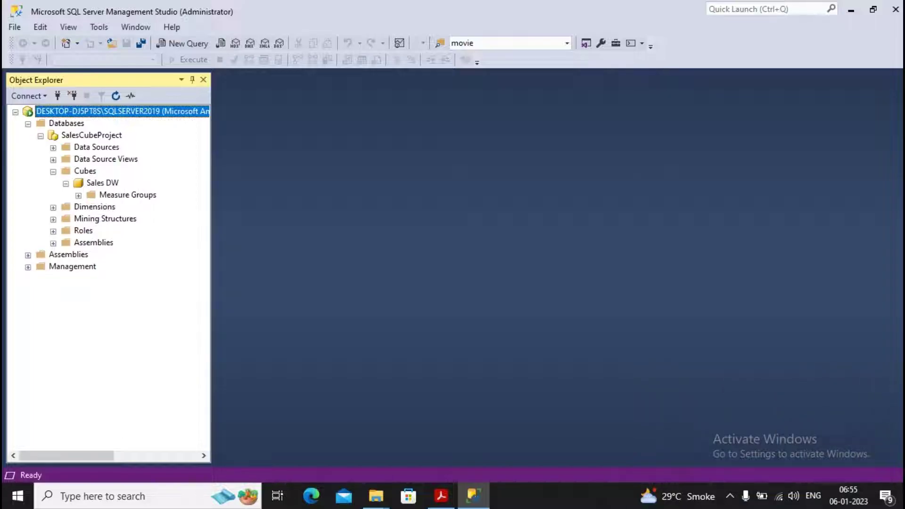
pyautogui.click(78, 196)
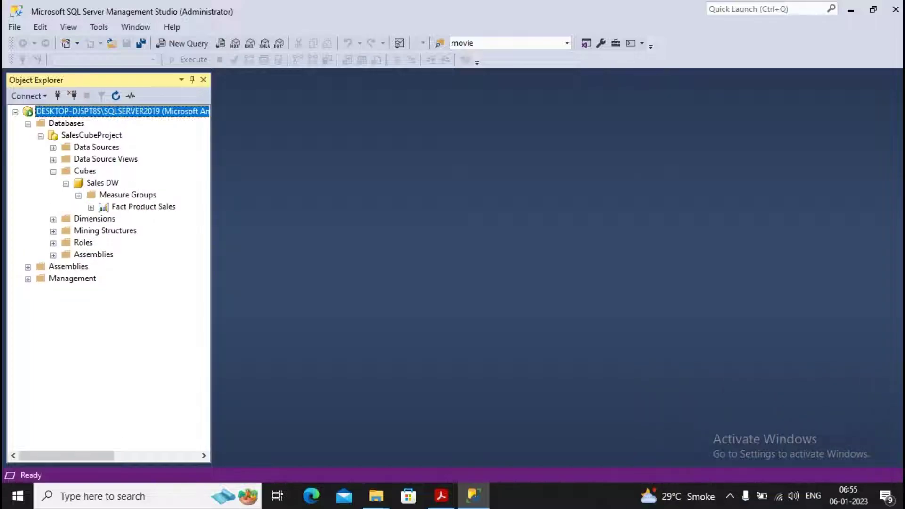
pyautogui.click(91, 207)
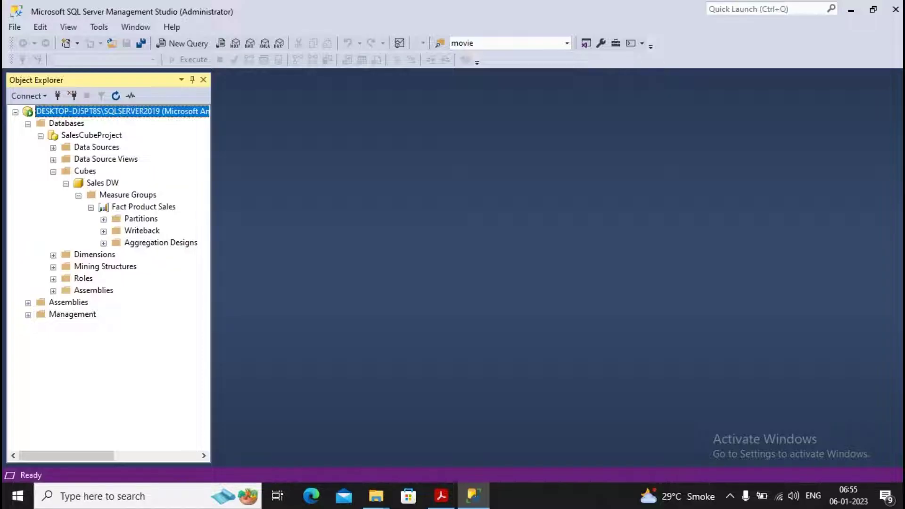
# Launch Excel 2013 and create a blank workbook, dismissing the activation notice.
pyautogui.click(441, 495)
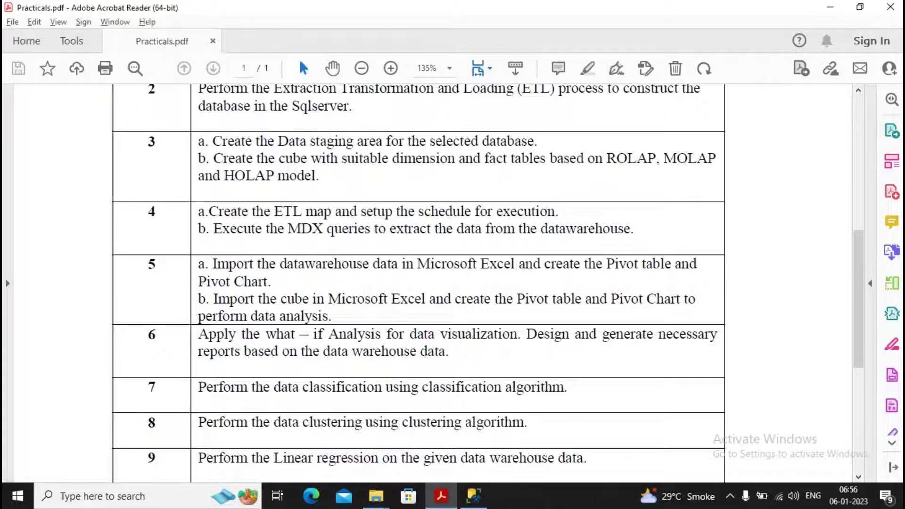
pyautogui.press('super')
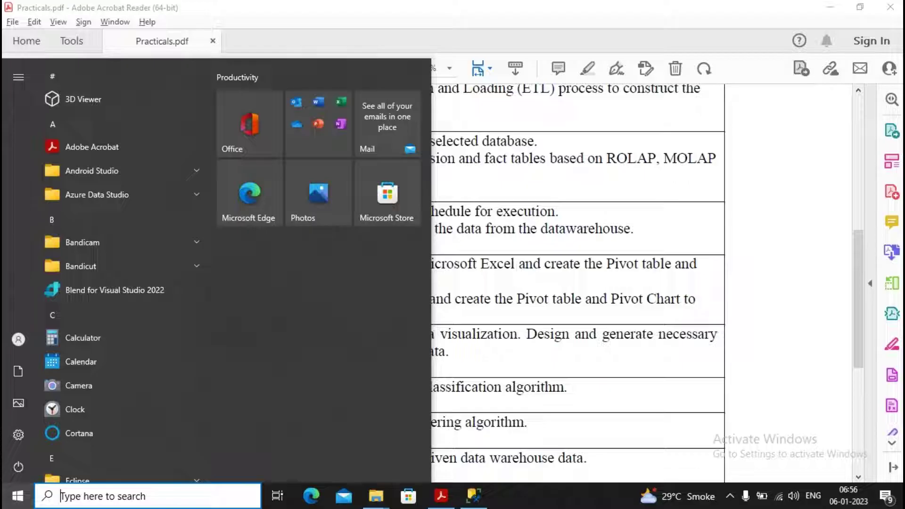
pyautogui.write('ex')
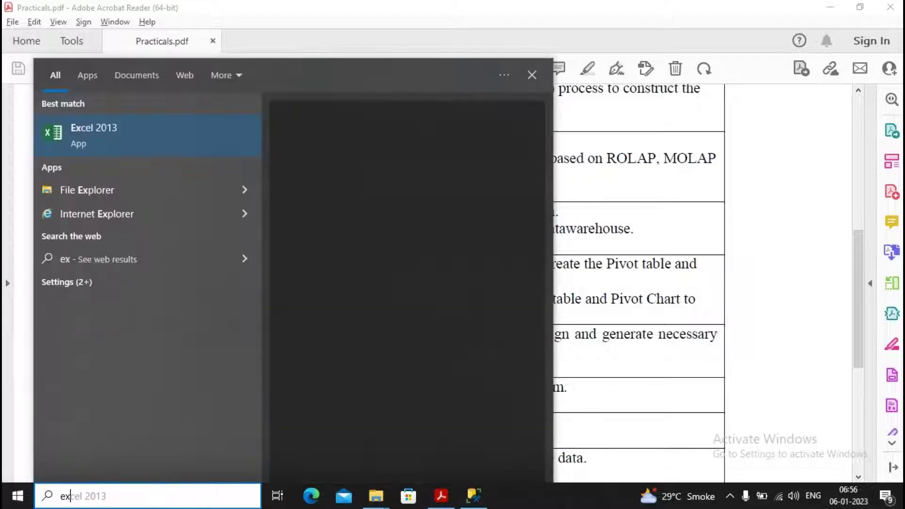
pyautogui.press('Return')
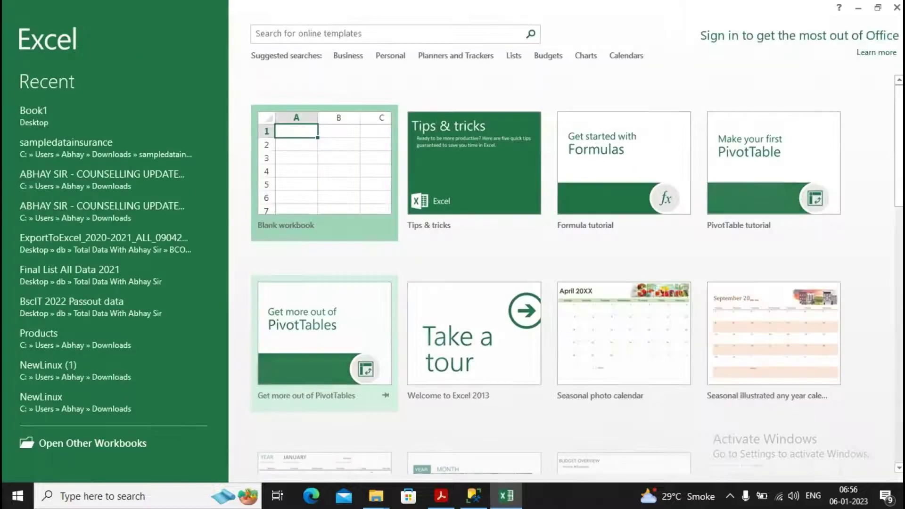
pyautogui.doubleClick(337, 184)
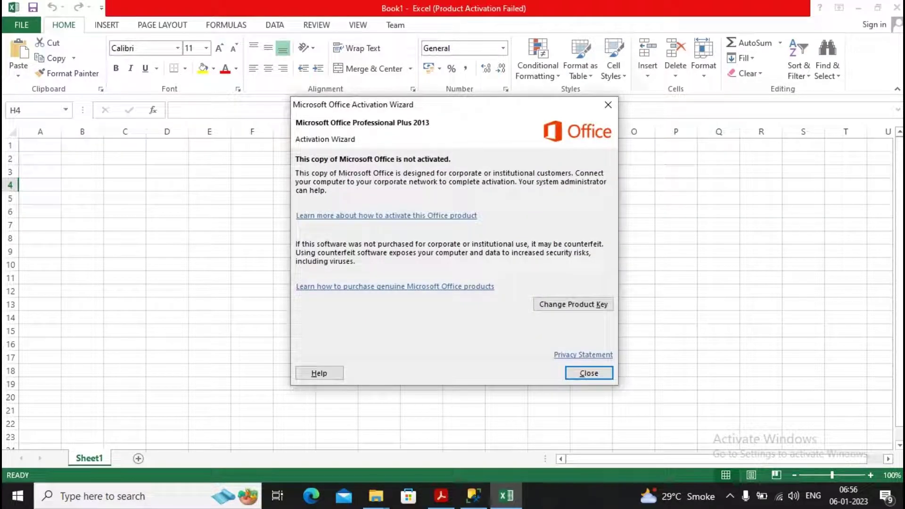
pyautogui.click(588, 373)
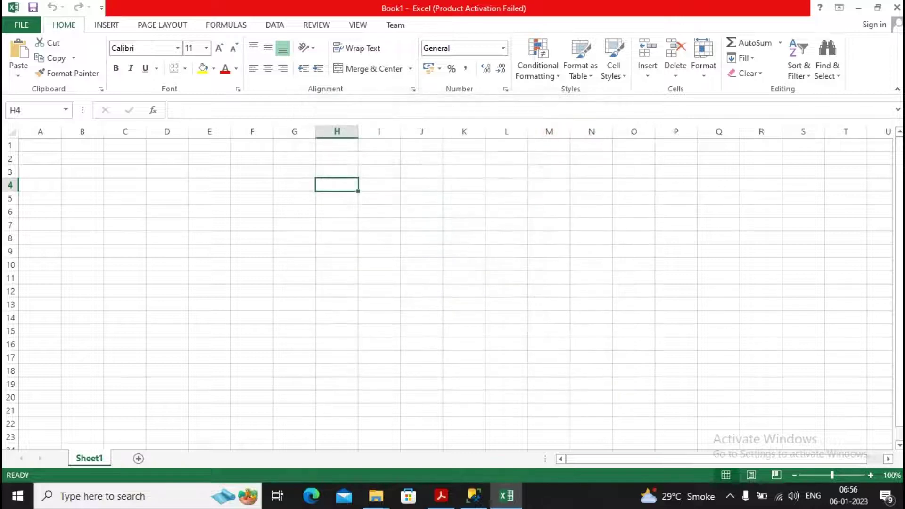
# Start a PivotTable on Sheet1 that uses an external data source and bring up the existing connections.
pyautogui.click(107, 25)
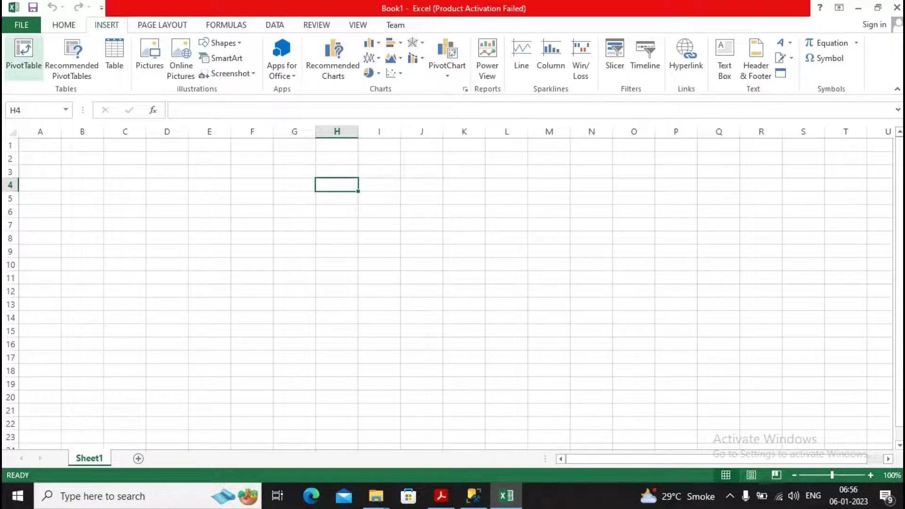
pyautogui.click(23, 53)
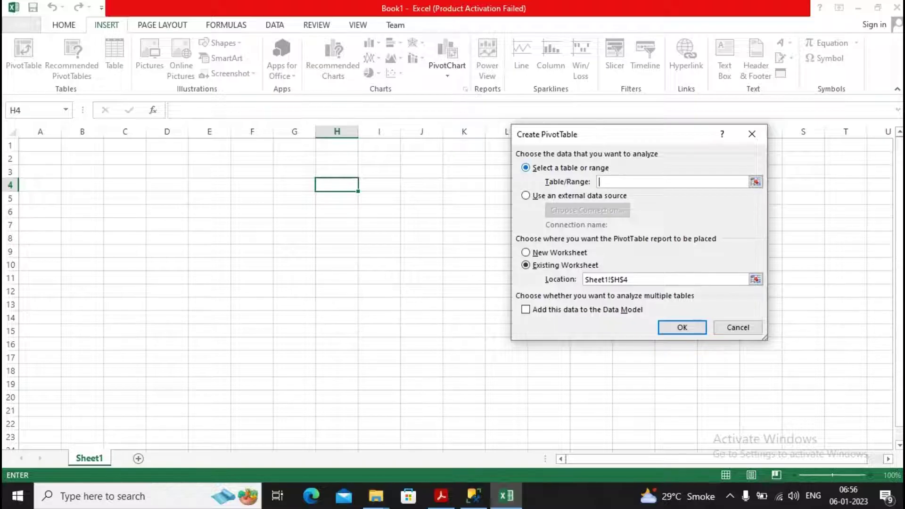
pyautogui.click(525, 195)
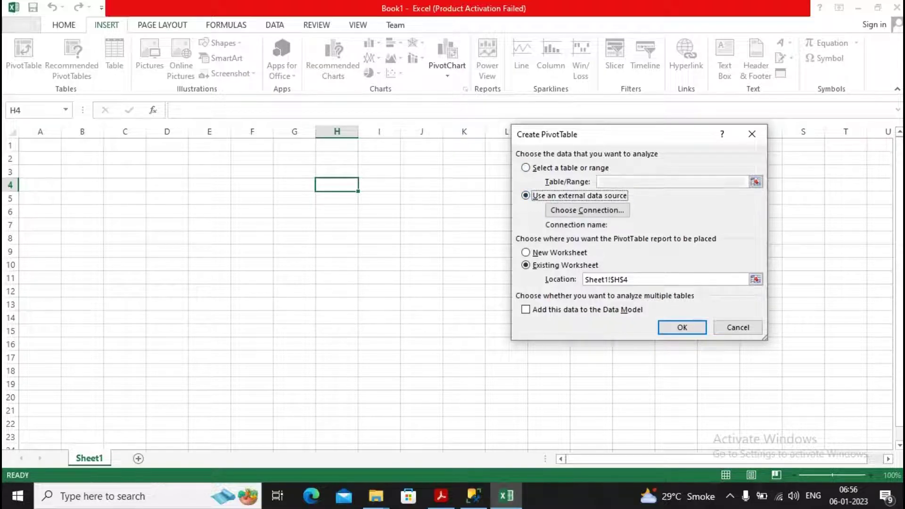
pyautogui.hotkey('alt', 'c')
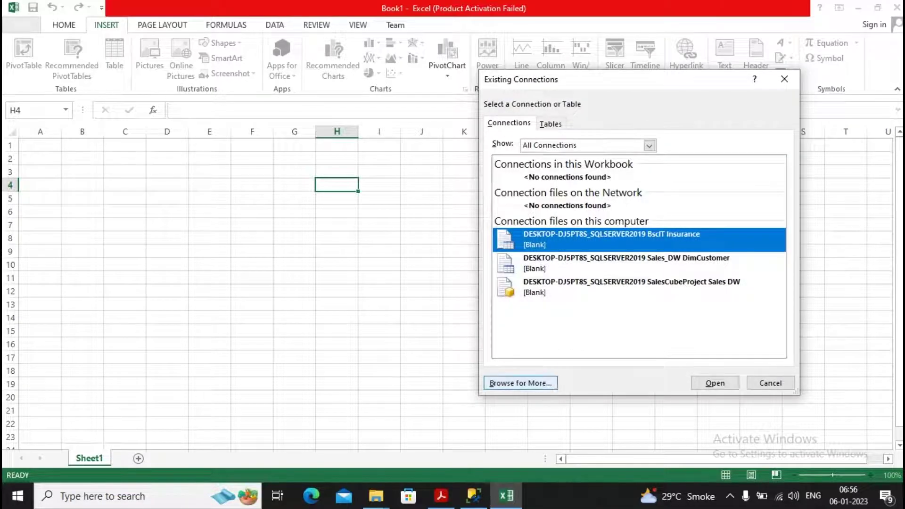
# Create a new Microsoft SQL Server Analysis Services data source for server DESKTOP-DJ5PT8S\SQLSERVER2019 with Windows Authentication.
pyautogui.click(520, 383)
pyautogui.press('Return')
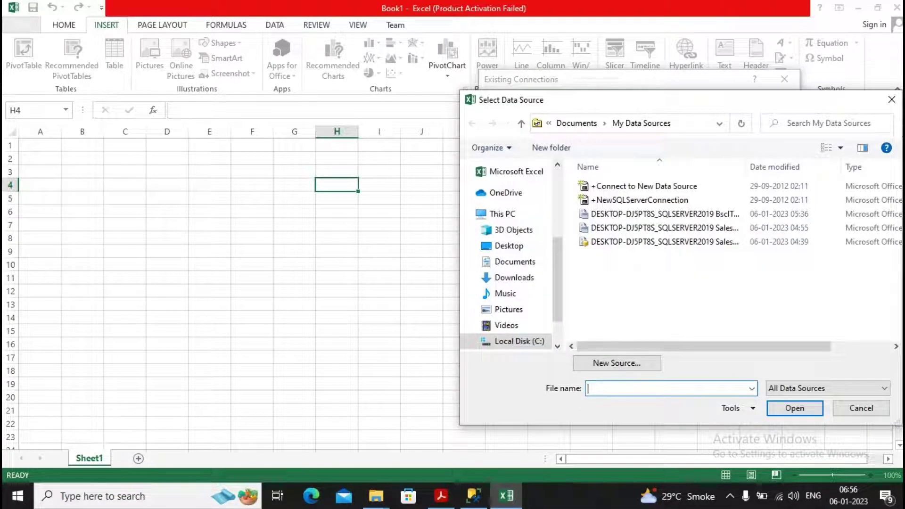
pyautogui.click(617, 363)
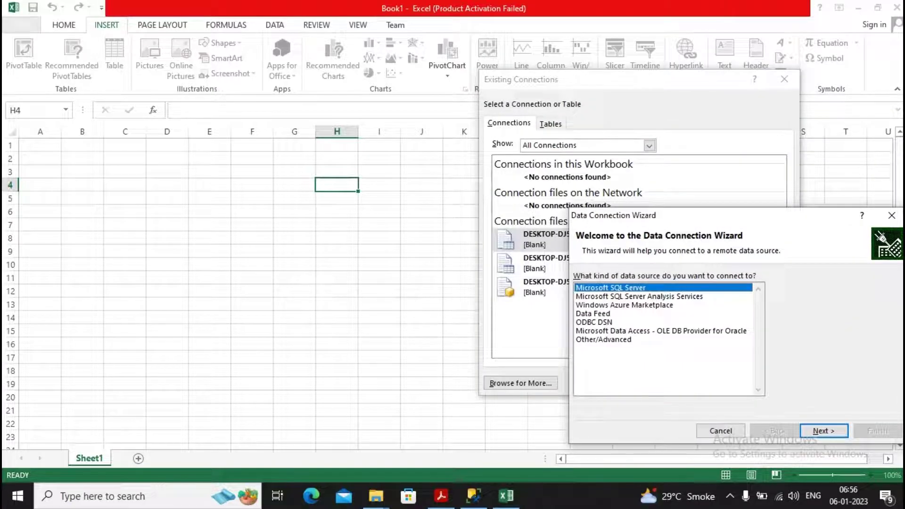
pyautogui.click(639, 297)
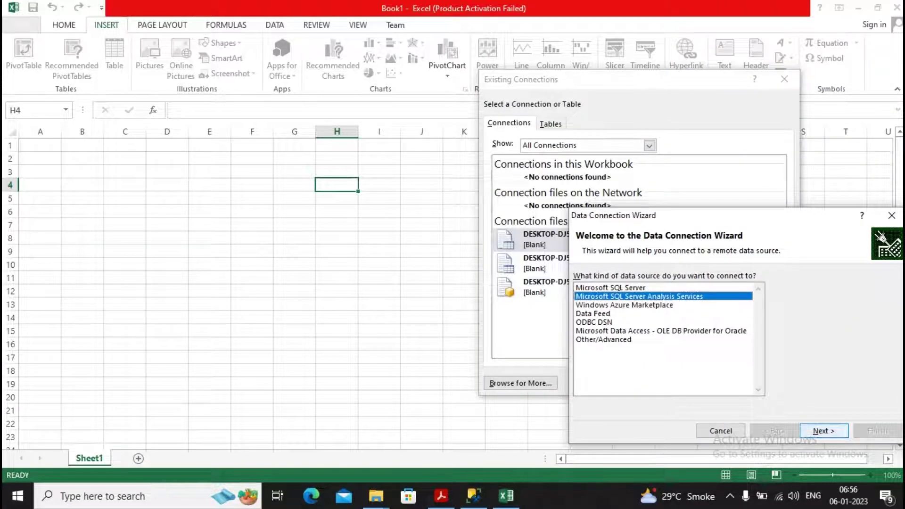
pyautogui.press('Return')
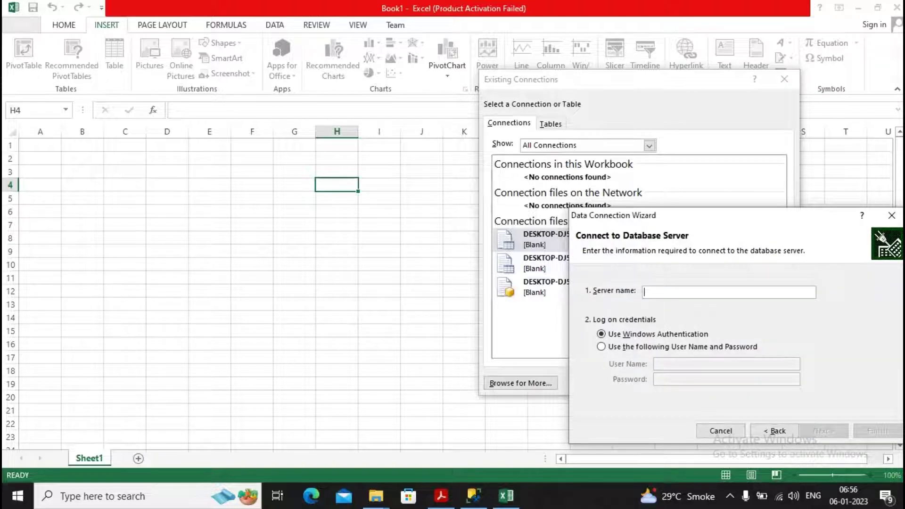
pyautogui.write('DESKTOP-DJ5PT8S\\SQLSERVER2019')
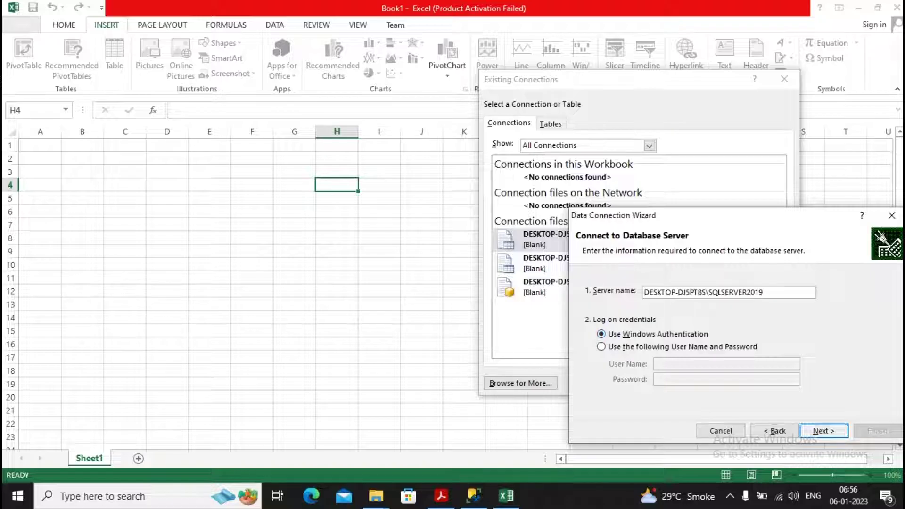
pyautogui.click(824, 430)
pyautogui.press('Return')
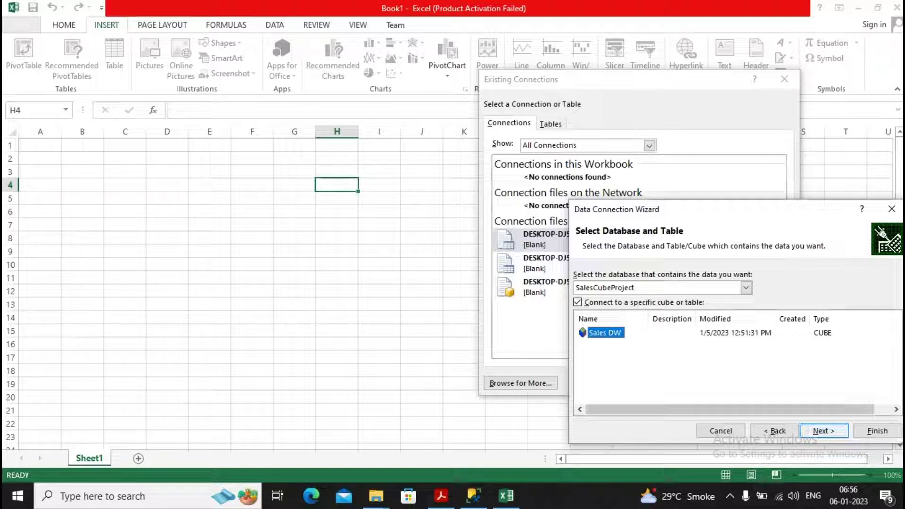
# Save the connection to SalesCubeProject's Sales DW cube over the existing file and place the PivotTable at Sheet1 cell H4.
pyautogui.press('Return')
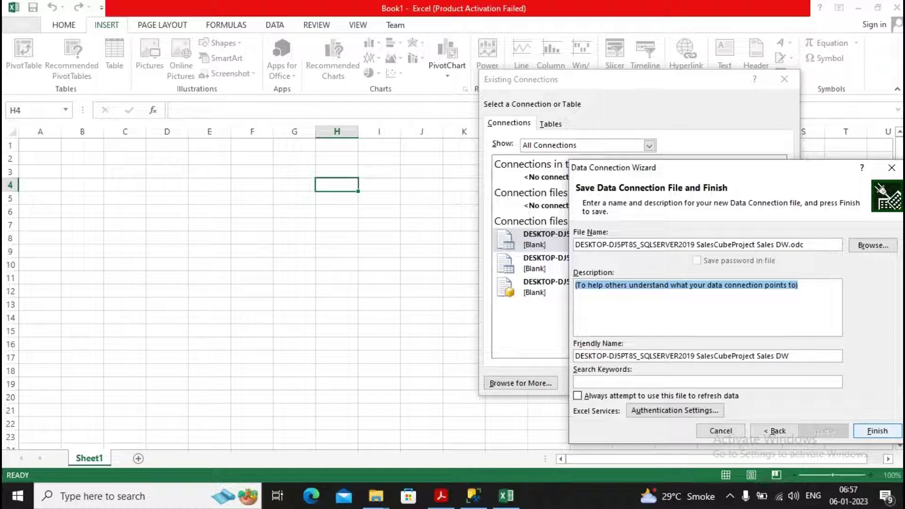
pyautogui.press('Return')
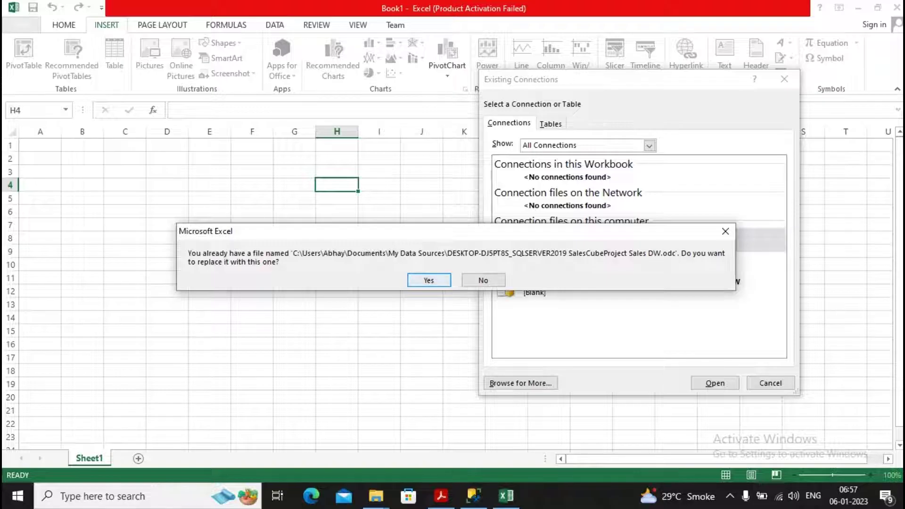
pyautogui.press('Return')
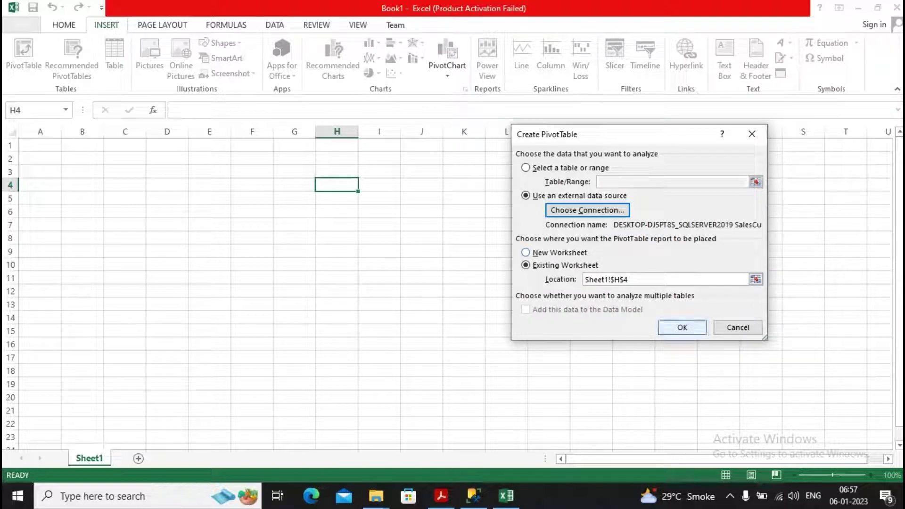
pyautogui.press('Return')
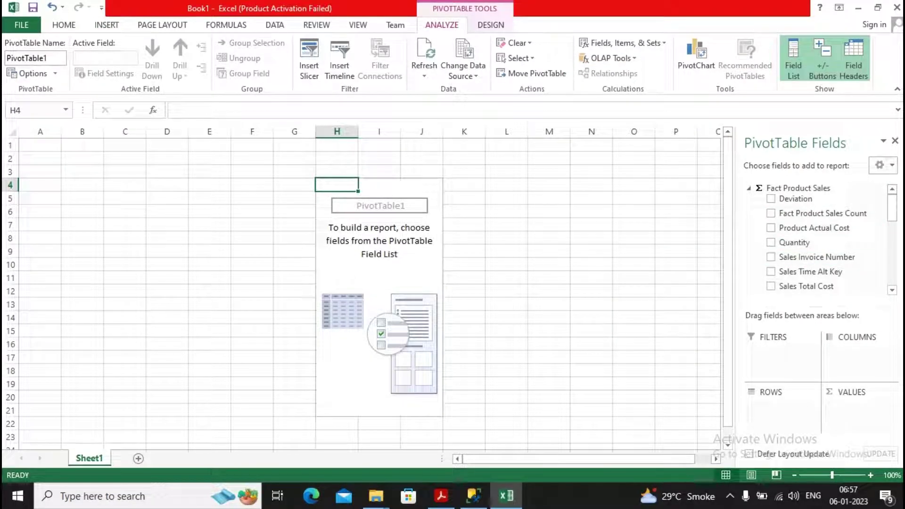
# Collapse the Fact Product Sales group and all dimension groups, from Dim Customer to Dim Time, in the PivotTable field list.
pyautogui.click(748, 188)
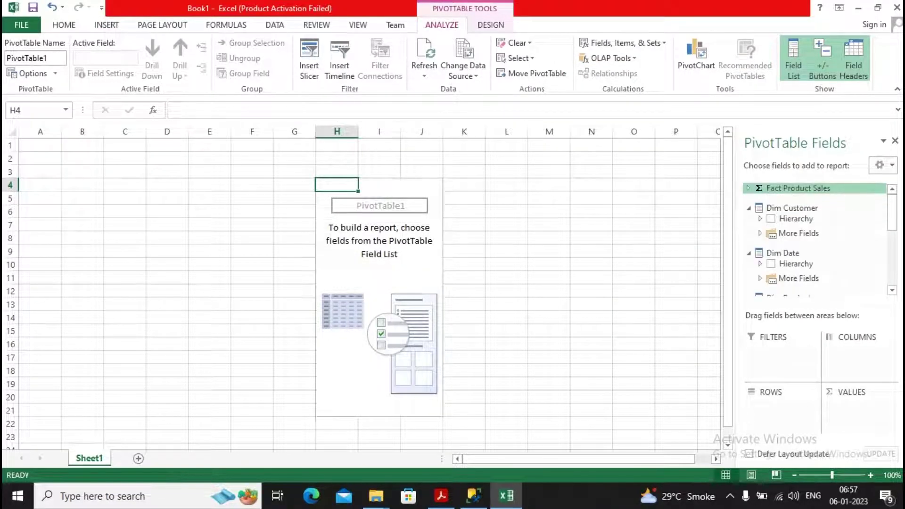
pyautogui.click(748, 208)
pyautogui.click(748, 228)
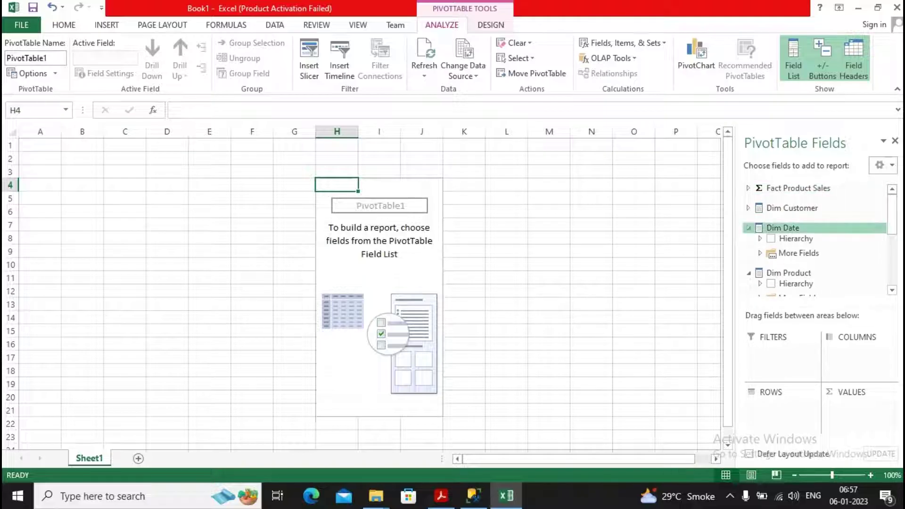
pyautogui.click(748, 227)
pyautogui.click(748, 247)
pyautogui.click(748, 267)
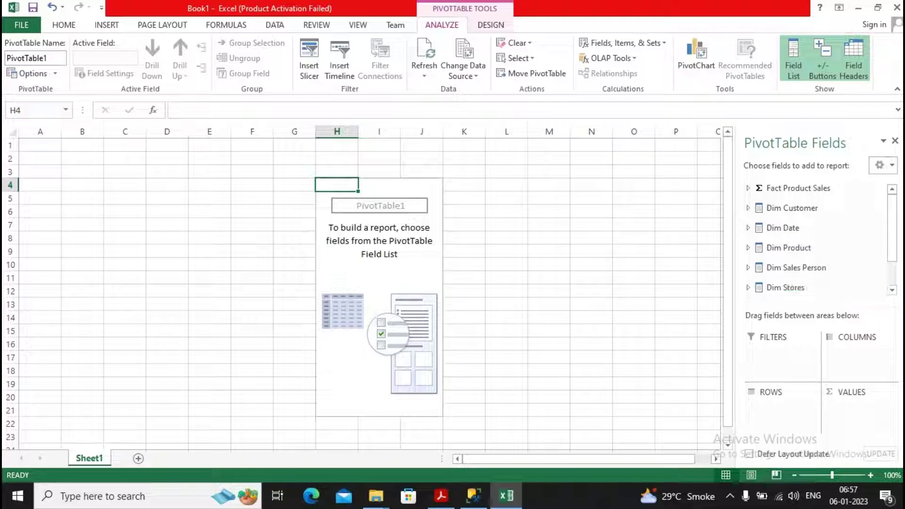
pyautogui.moveTo(892, 233); pyautogui.dragTo(892, 258)
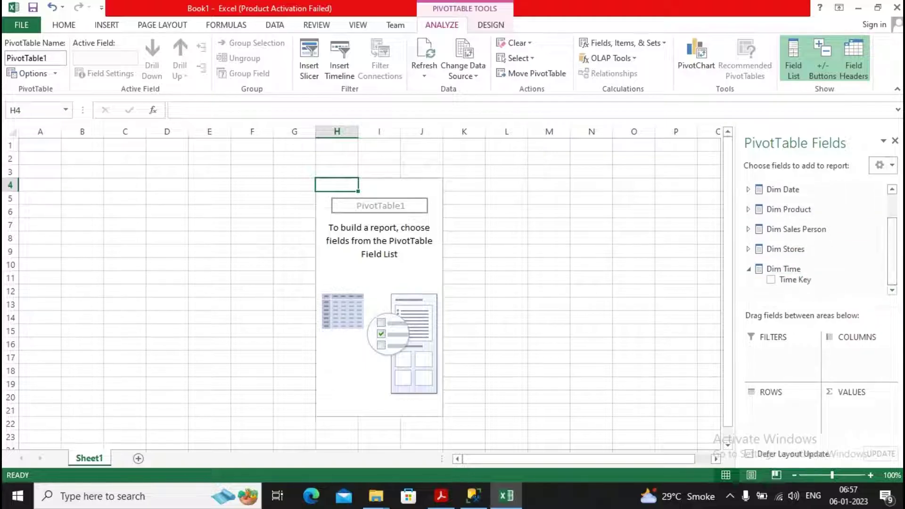
pyautogui.click(748, 268)
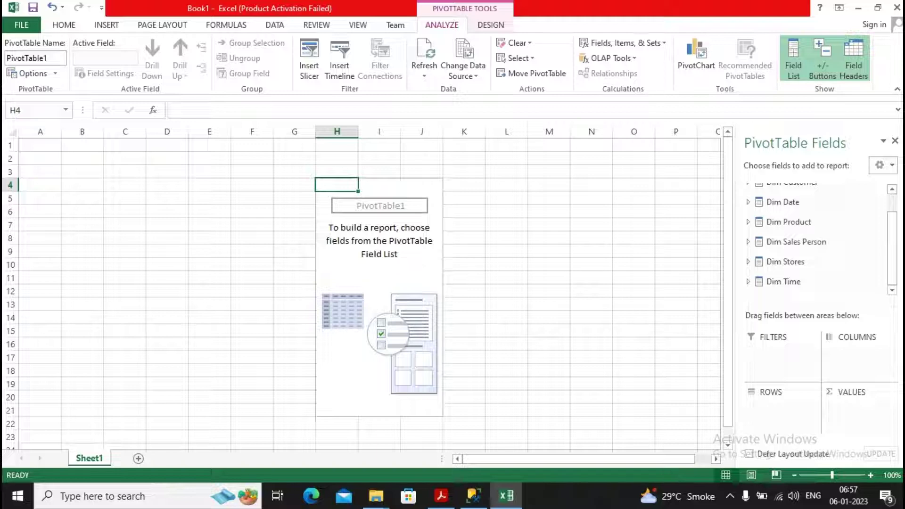
# Add the Quantity measure from Fact Product Sales to the PivotTable's values and collapse that group.
pyautogui.moveTo(892, 245); pyautogui.dragTo(891, 226)
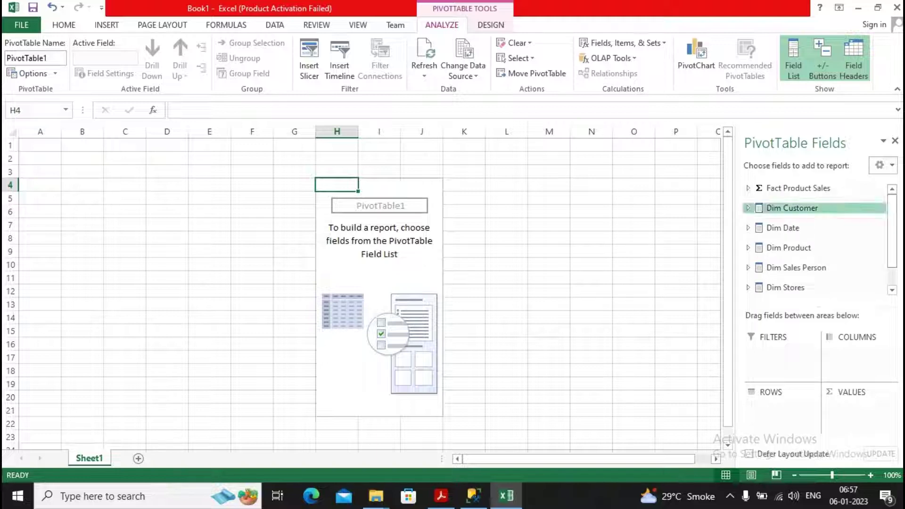
pyautogui.click(747, 188)
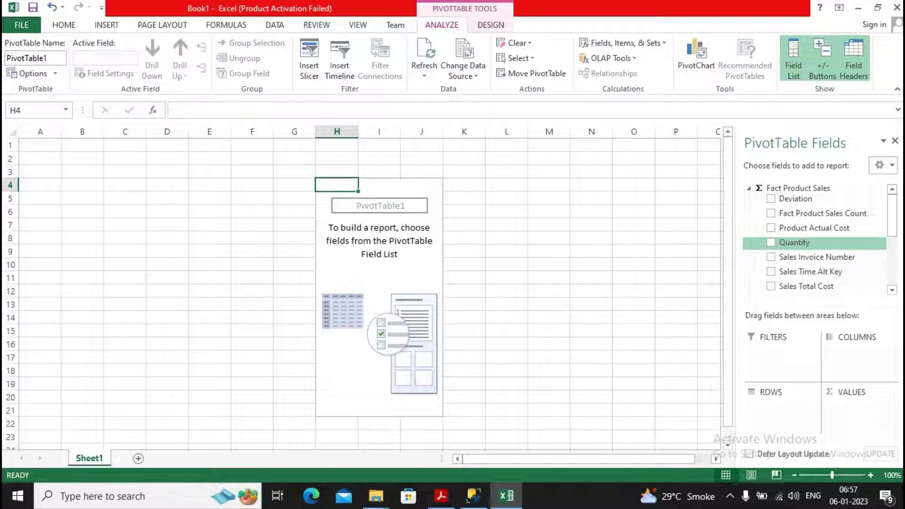
pyautogui.click(770, 242)
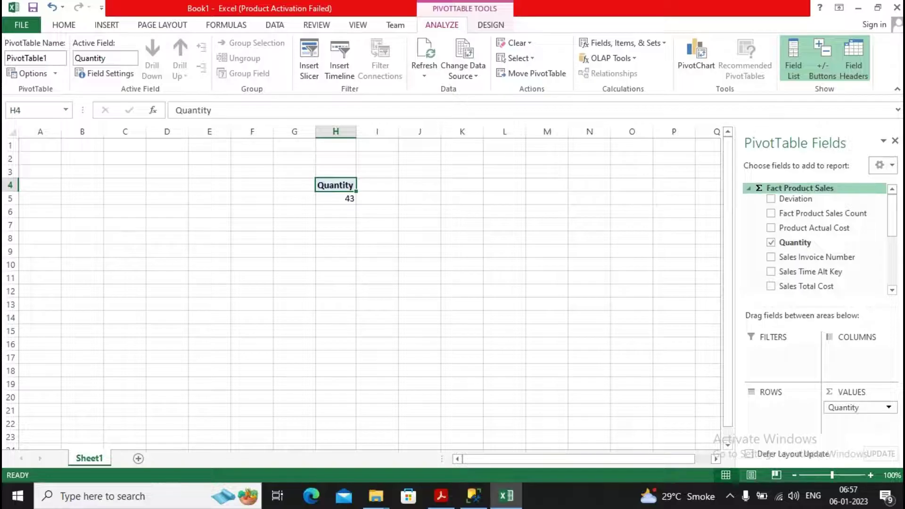
pyautogui.click(748, 188)
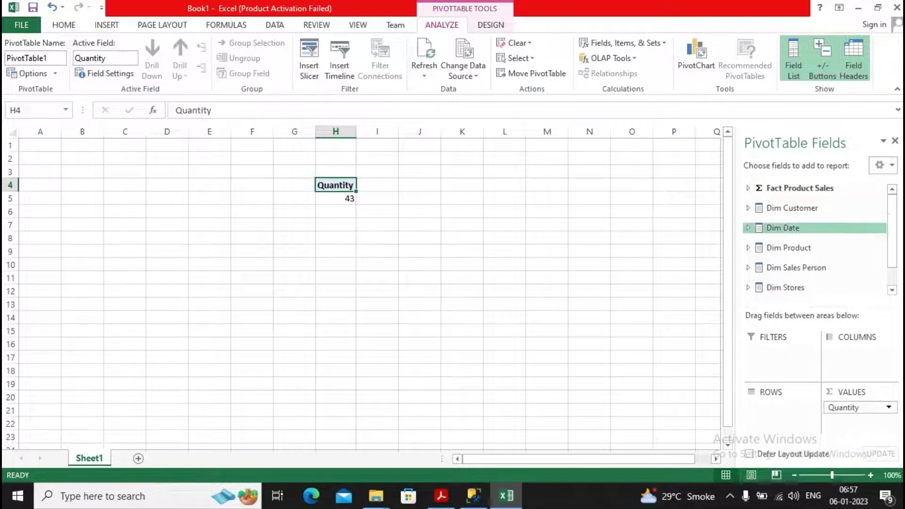
# Add Product Name from Dim Product's More Fields to the PivotTable rows and collapse the dimension.
pyautogui.click(748, 248)
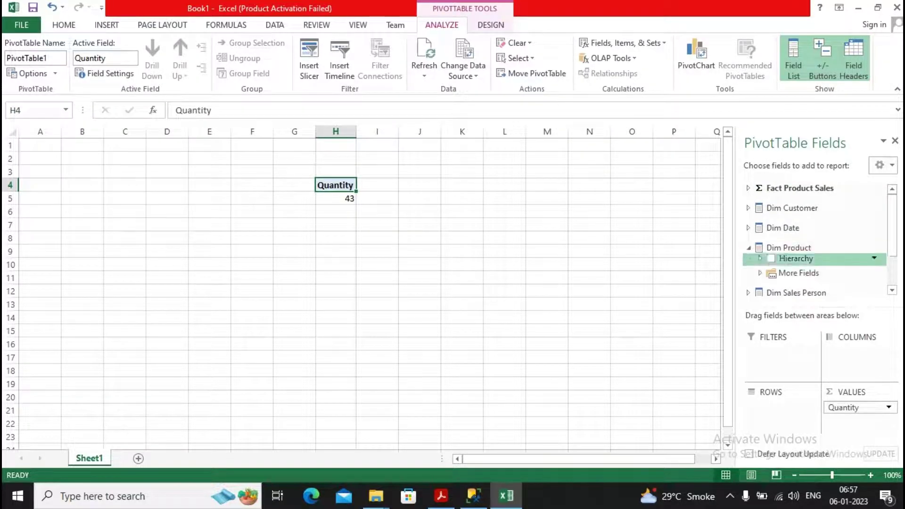
pyautogui.click(759, 273)
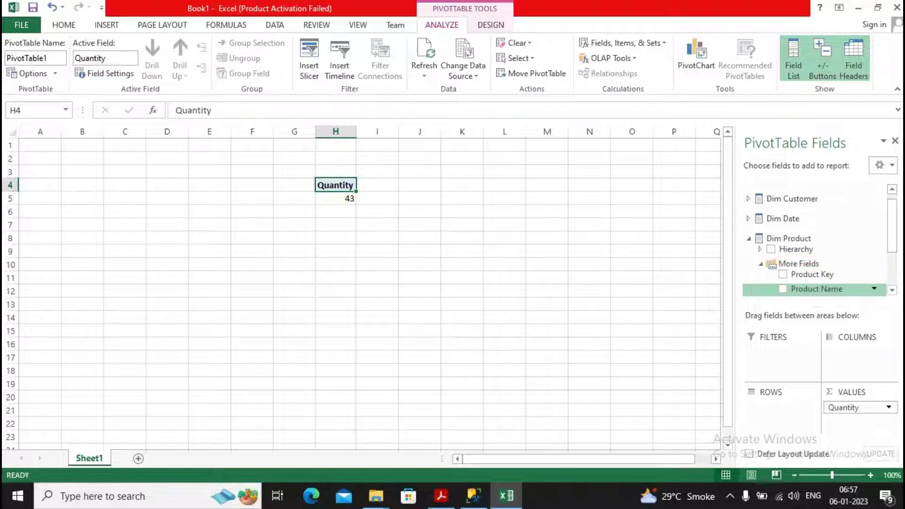
pyautogui.click(782, 288)
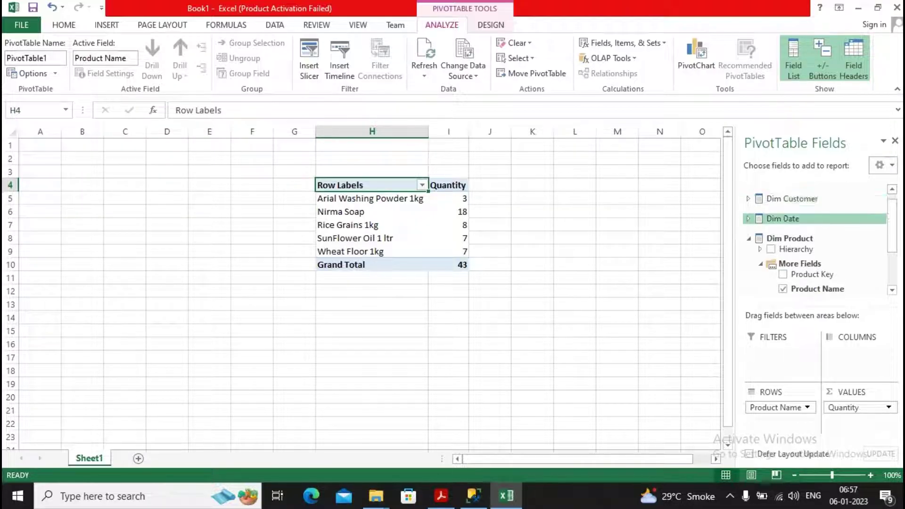
pyautogui.click(748, 239)
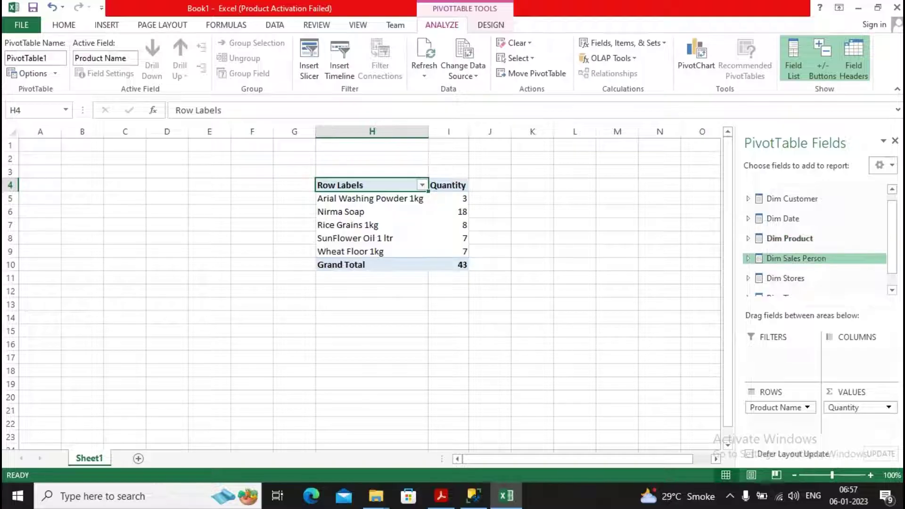
# Place Sales Person ID from Dim Sales Person's More Fields in the PivotTable columns.
pyautogui.scroll(-1, 801, 241)
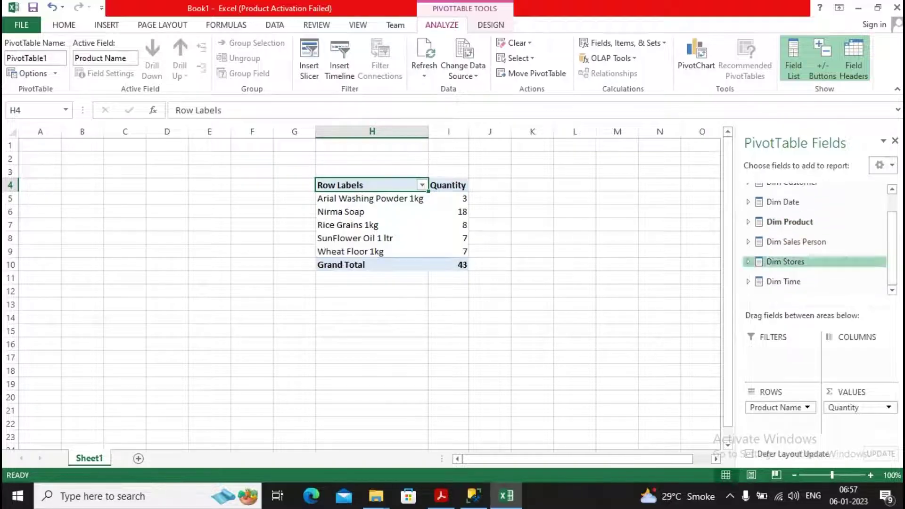
pyautogui.click(747, 241)
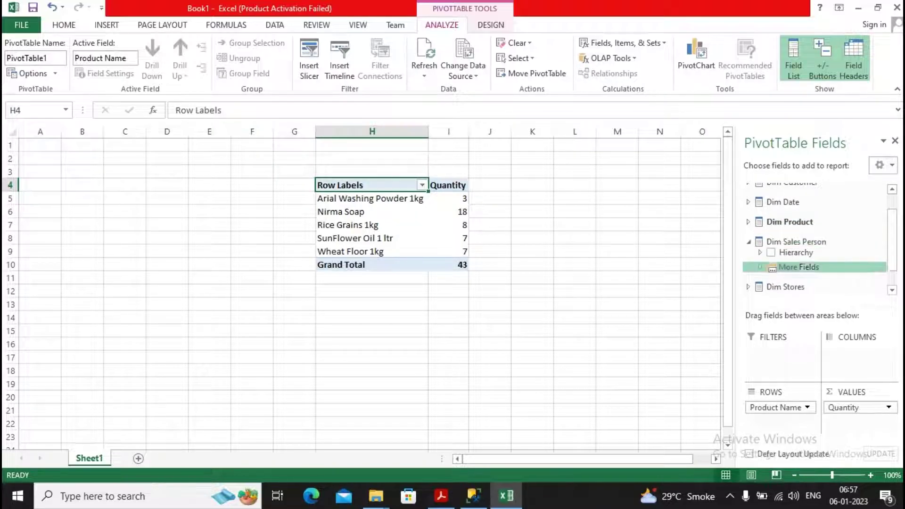
pyautogui.click(760, 265)
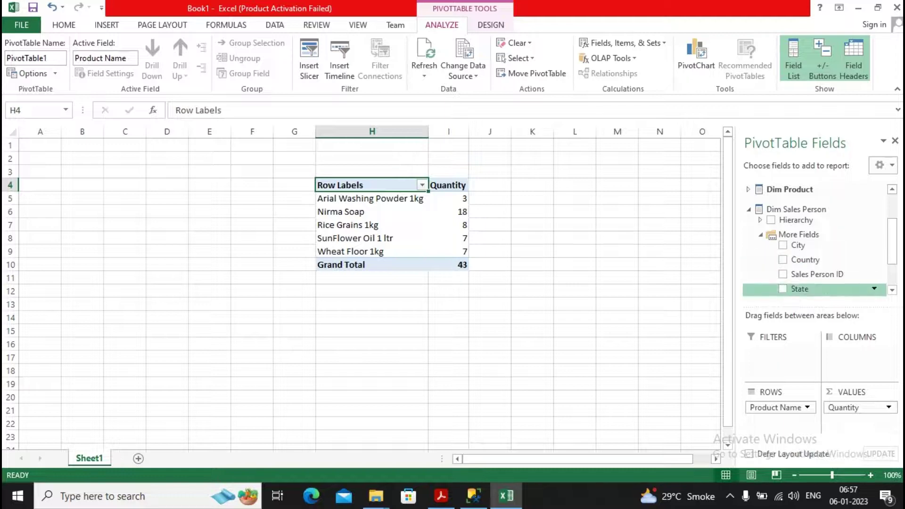
pyautogui.moveTo(817, 275); pyautogui.dragTo(858, 351)
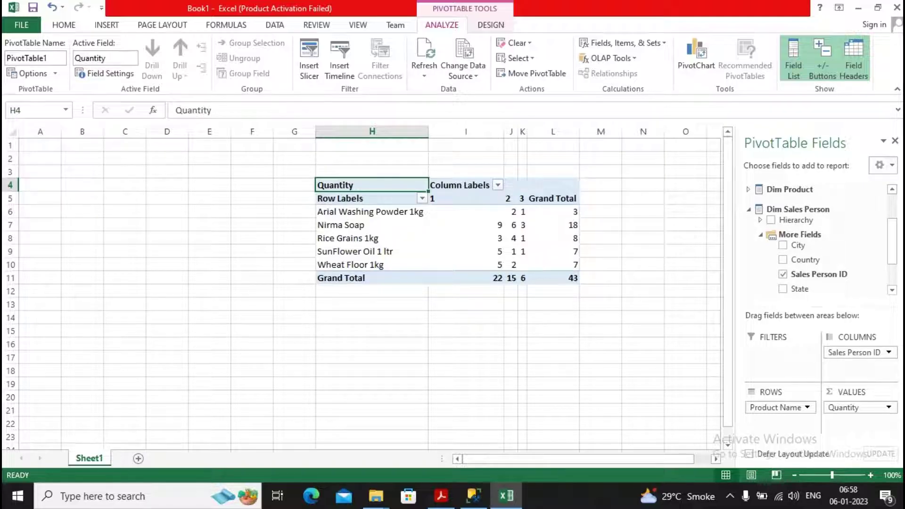
pyautogui.click(440, 198)
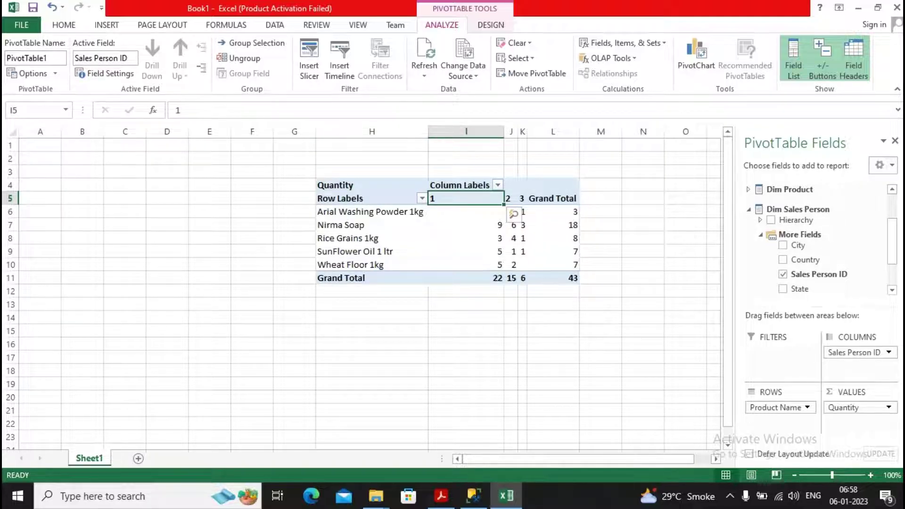
pyautogui.click(465, 291)
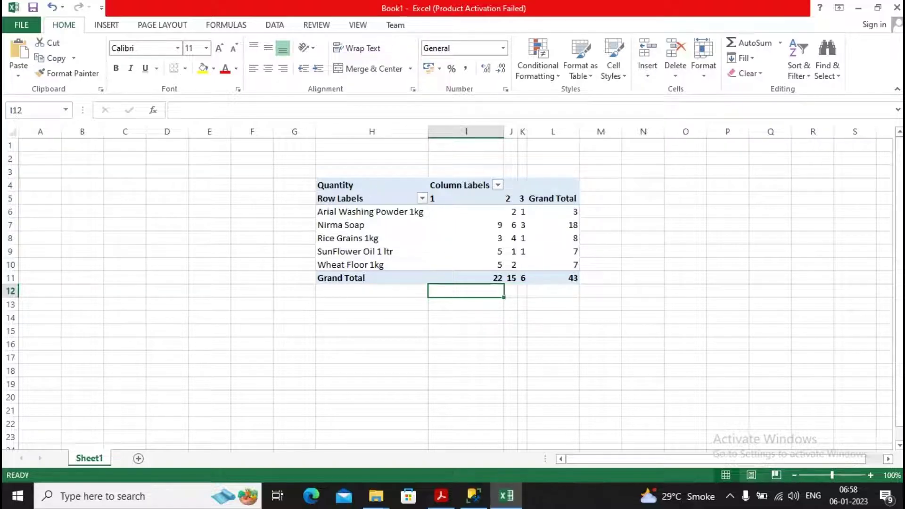
pyautogui.click(493, 225)
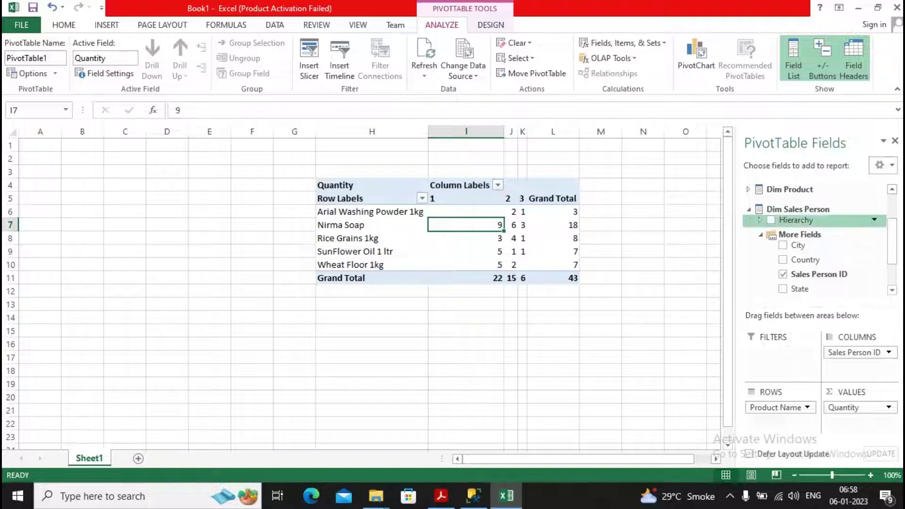
# Collapse Dim Sales Person and add Store ID from Dim Stores' More Fields as a PivotTable report filter.
pyautogui.click(748, 210)
pyautogui.click(747, 262)
pyautogui.click(760, 285)
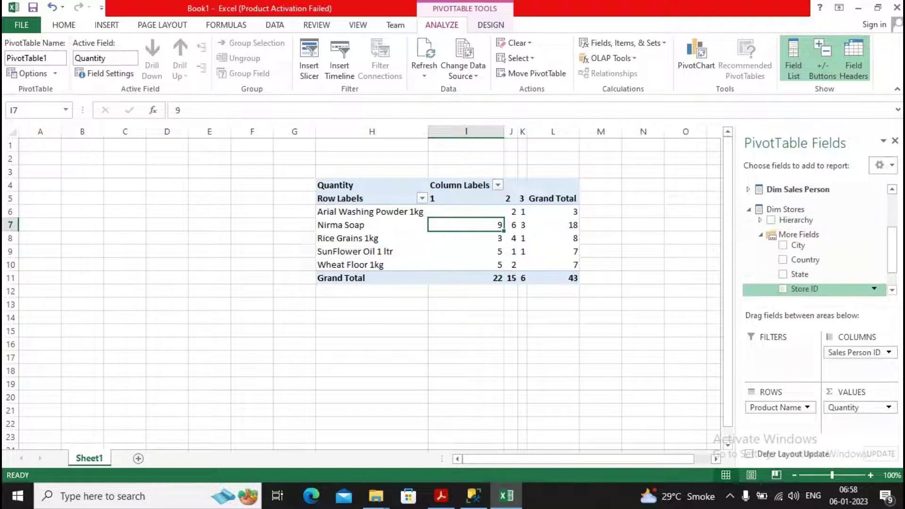
pyautogui.moveTo(804, 289); pyautogui.dragTo(780, 357)
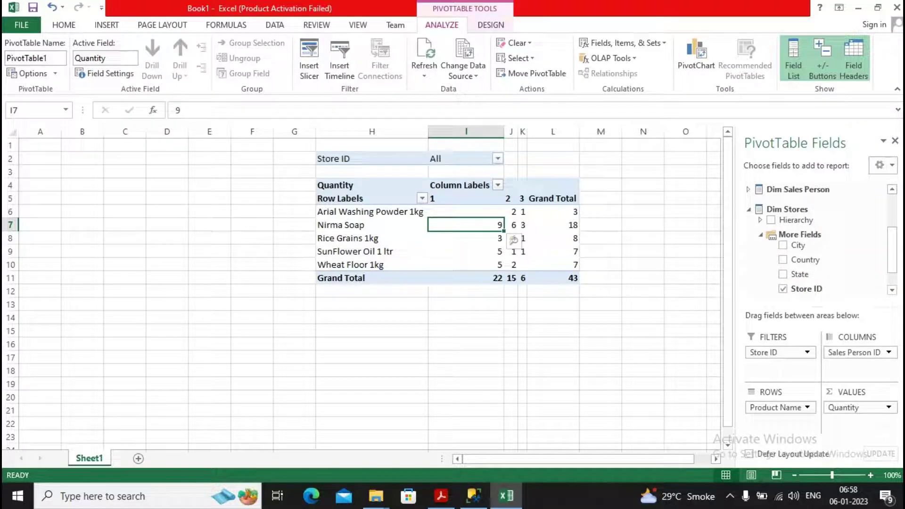
# Allow multiple items in the Store ID filter and restrict the PivotTable to store 3.
pyautogui.click(498, 158)
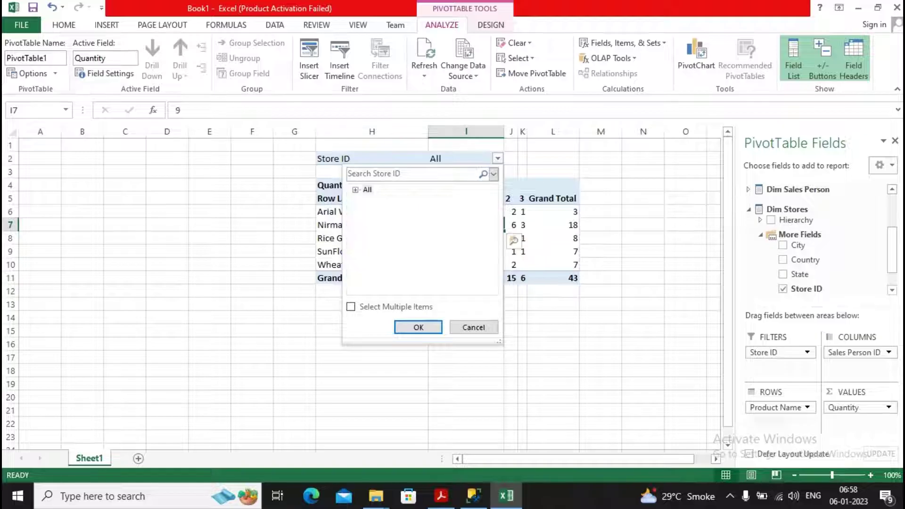
pyautogui.click(368, 200)
pyautogui.click(351, 307)
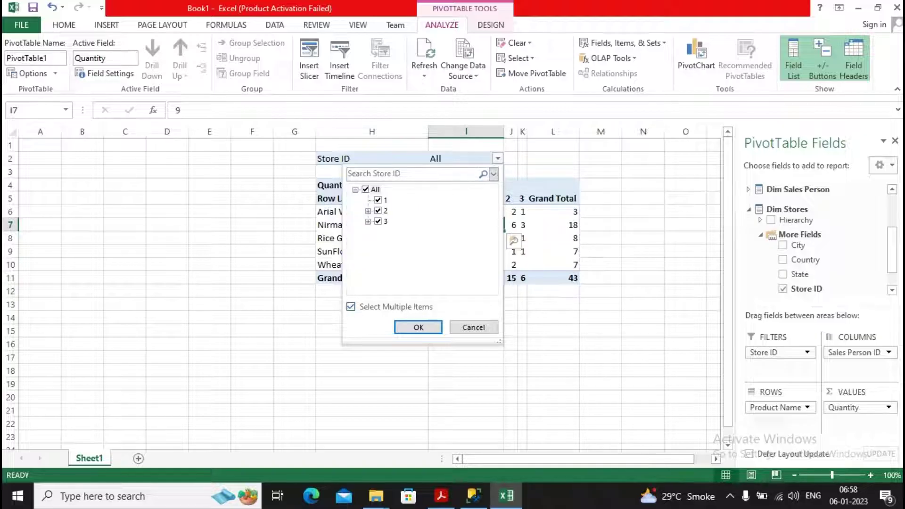
pyautogui.click(378, 201)
pyautogui.click(378, 210)
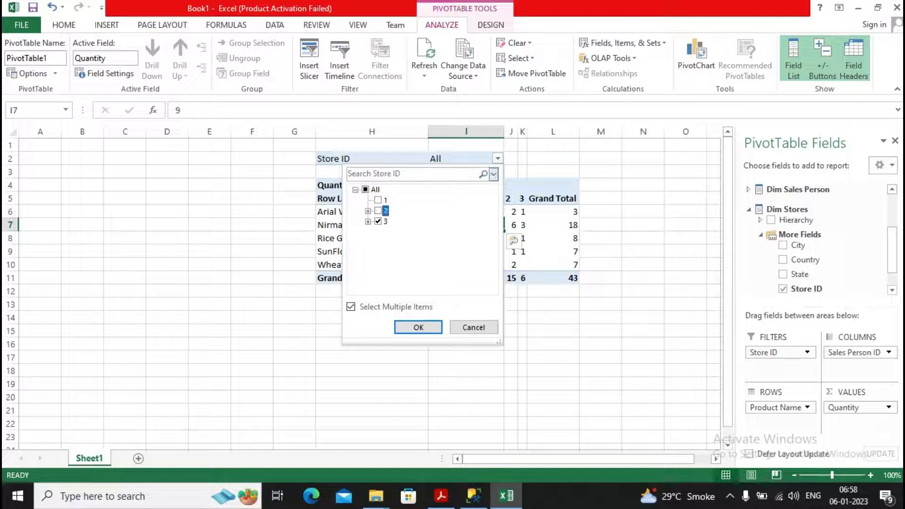
pyautogui.press('Return')
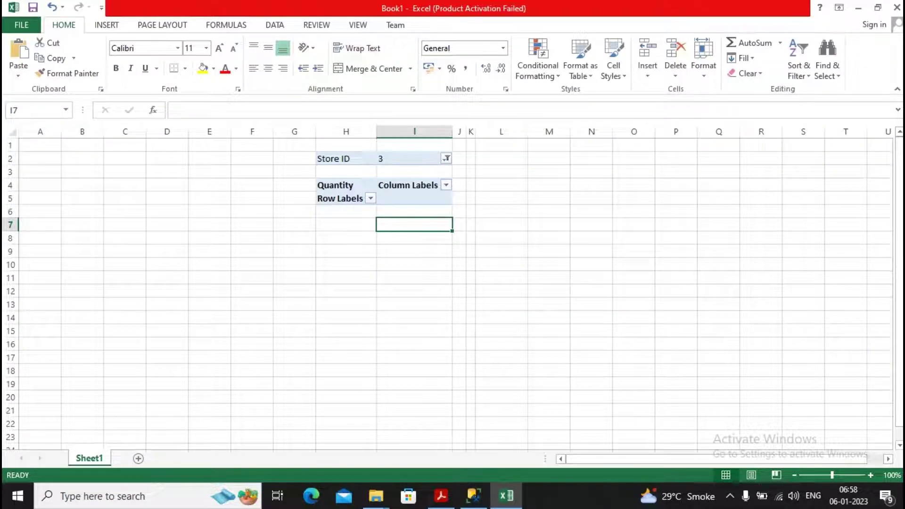
# Include store 2 along with store 3 in the Store ID filter.
pyautogui.click(446, 158)
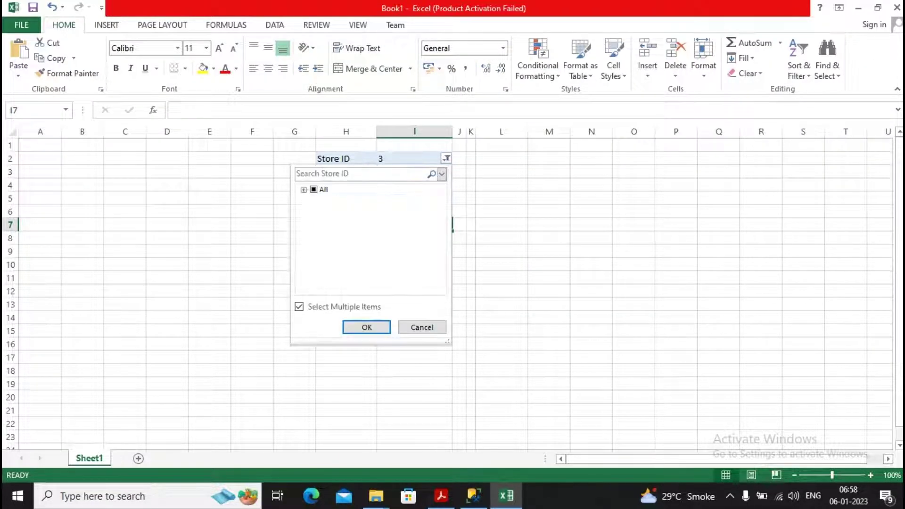
pyautogui.click(304, 189)
pyautogui.click(326, 210)
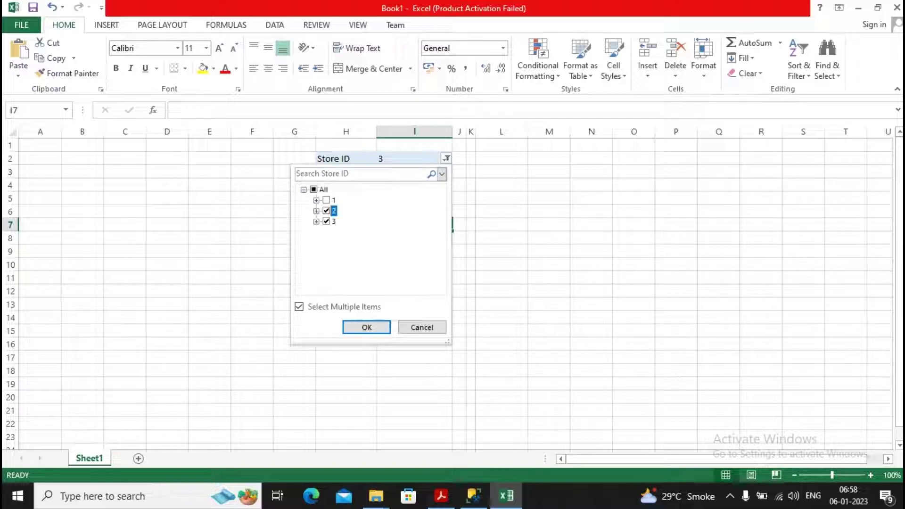
pyautogui.press('Return')
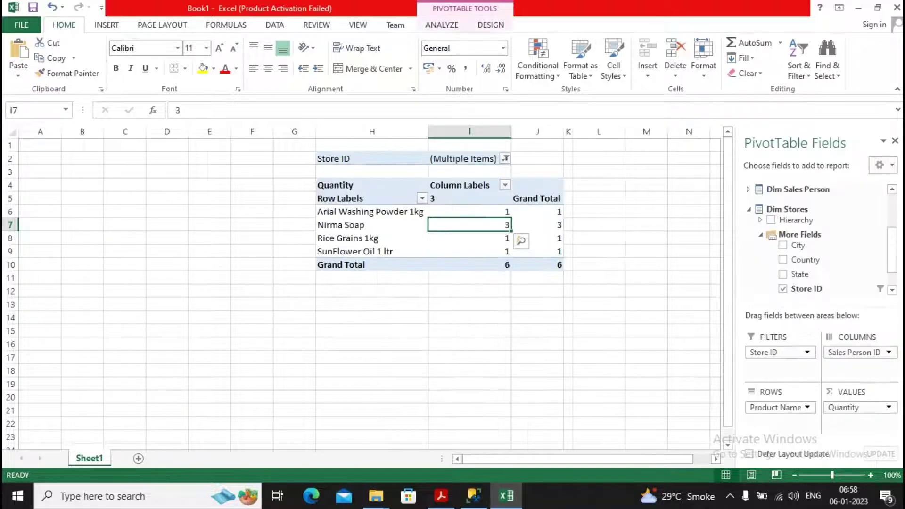
# Change the Store ID filter so that only store 1 is selected and stores 2 and 3 are excluded.
pyautogui.click(505, 159)
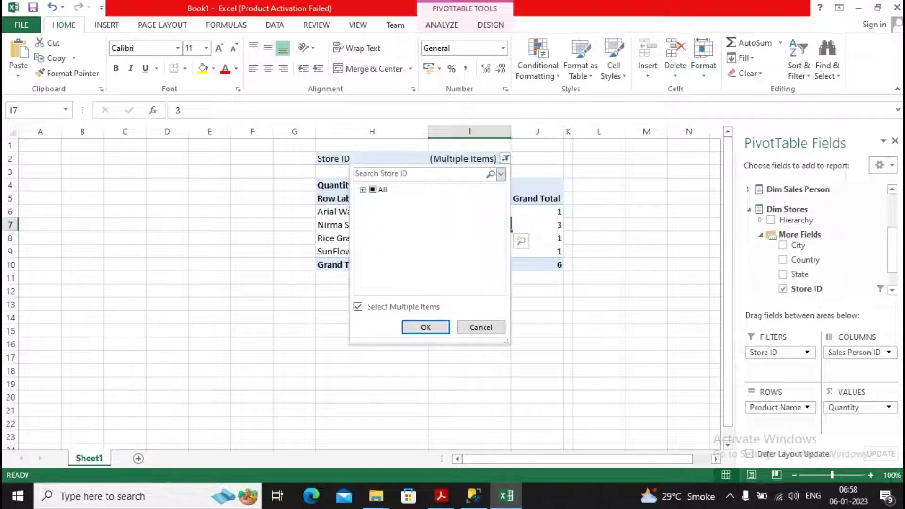
pyautogui.click(362, 189)
pyautogui.click(385, 200)
pyautogui.click(385, 210)
pyautogui.click(385, 222)
pyautogui.press('Return')
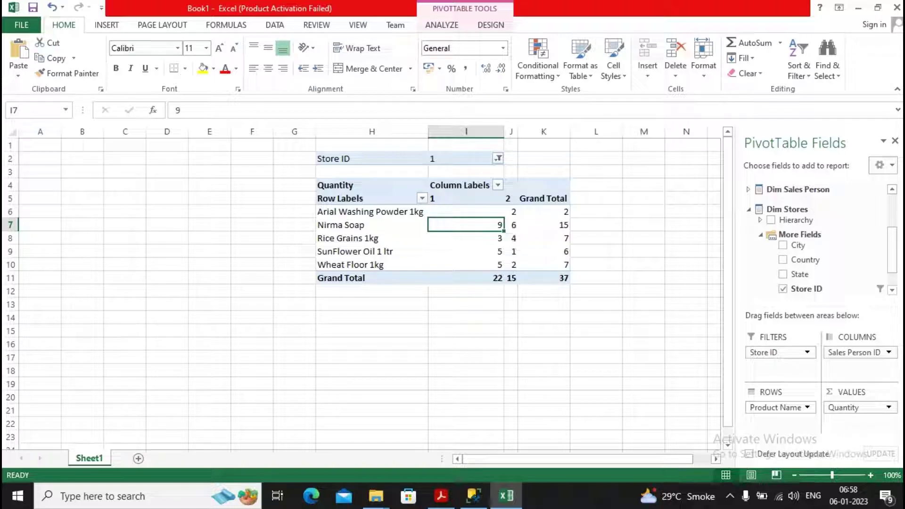
# Insert a Clustered Column PivotChart based on the PivotTable.
pyautogui.click(441, 25)
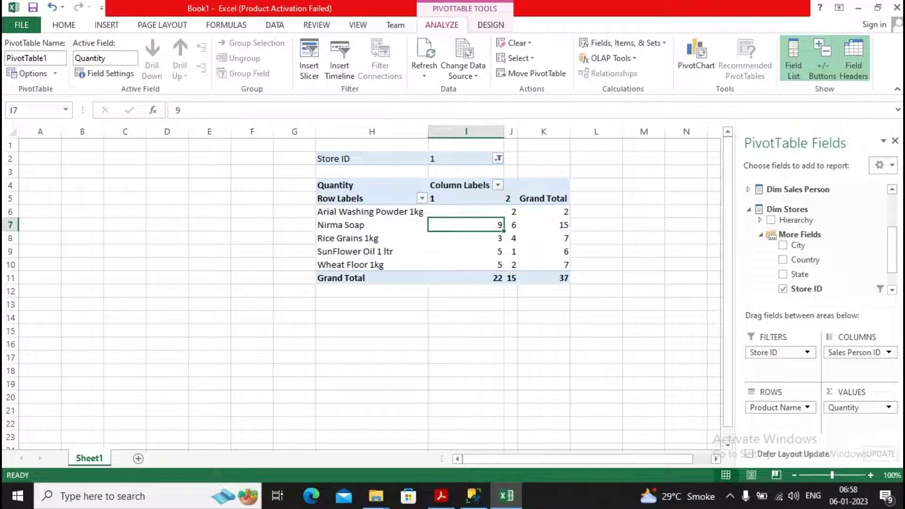
pyautogui.click(696, 55)
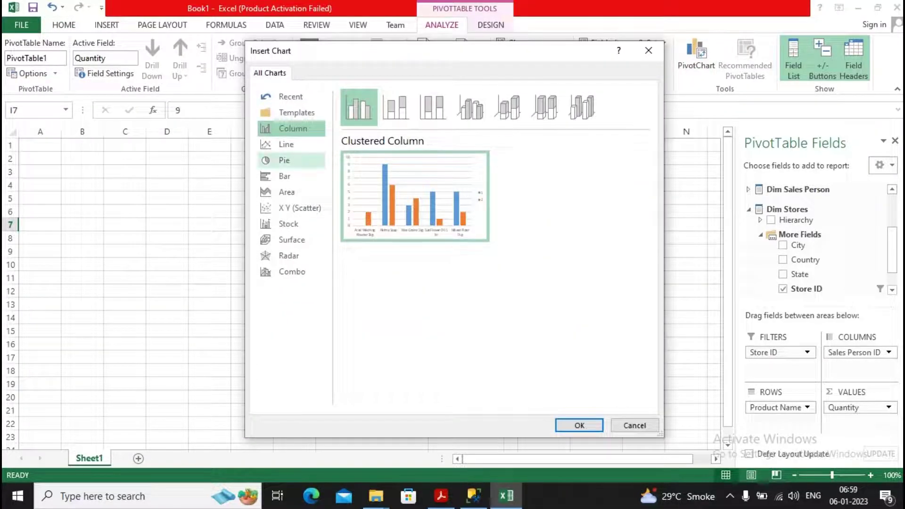
pyautogui.click(579, 425)
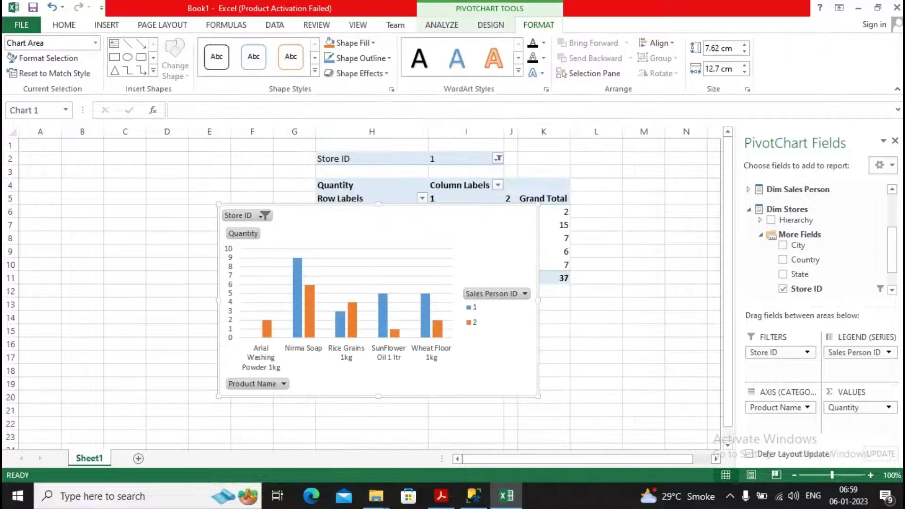
# Move the PivotChart to about columns A to H, rows 3 to 17, and add data labels to sales person 2's series.
pyautogui.moveTo(490, 264); pyautogui.dragTo(290, 204)
pyautogui.moveTo(158, 162); pyautogui.dragTo(169, 191)
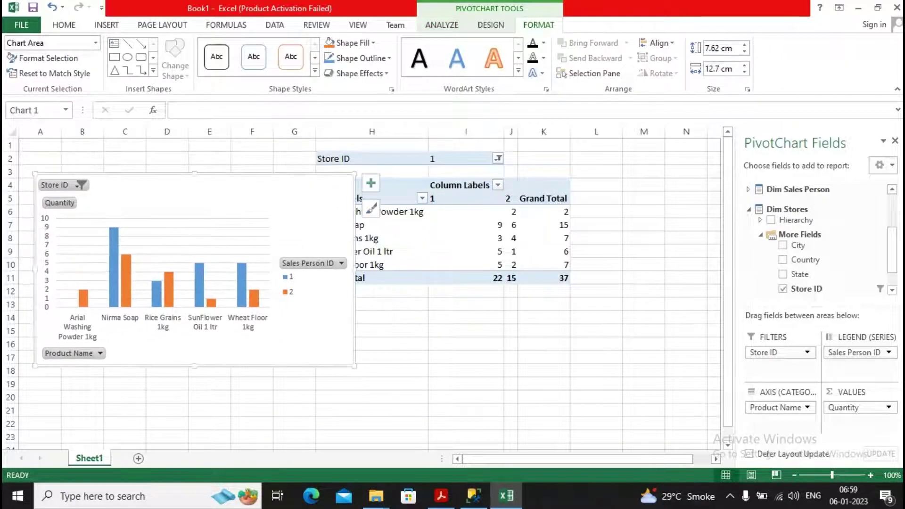
pyautogui.rightClick(167, 290)
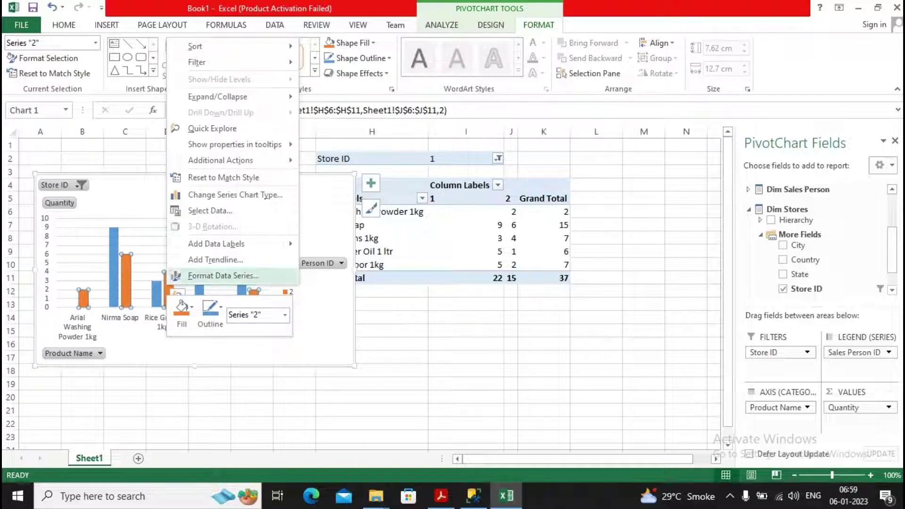
pyautogui.click(216, 244)
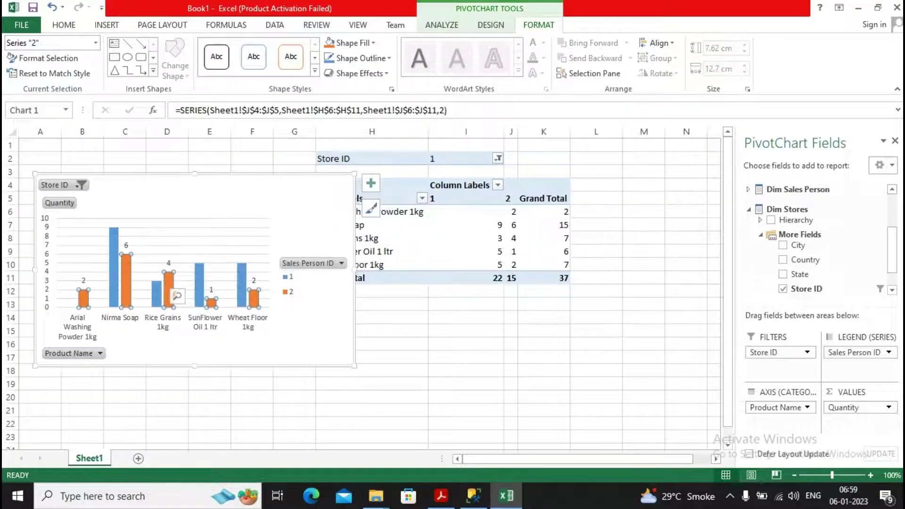
# Change the PivotChart's type to a standard Pie and shift the chart against the outer edge of column A.
pyautogui.rightClick(254, 242)
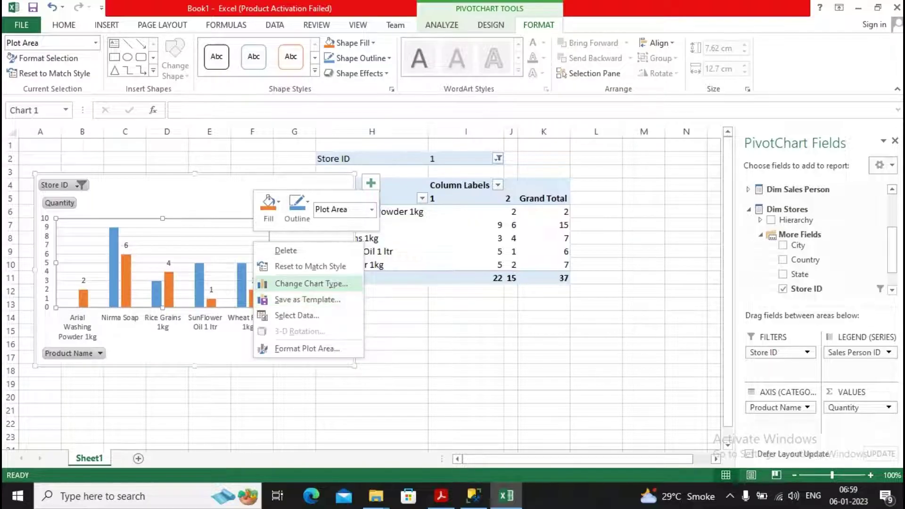
pyautogui.click(311, 284)
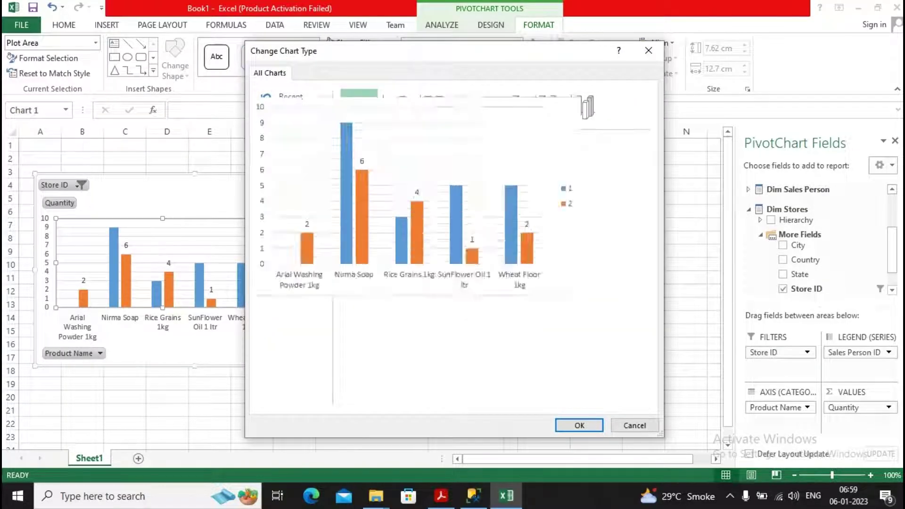
pyautogui.click(285, 160)
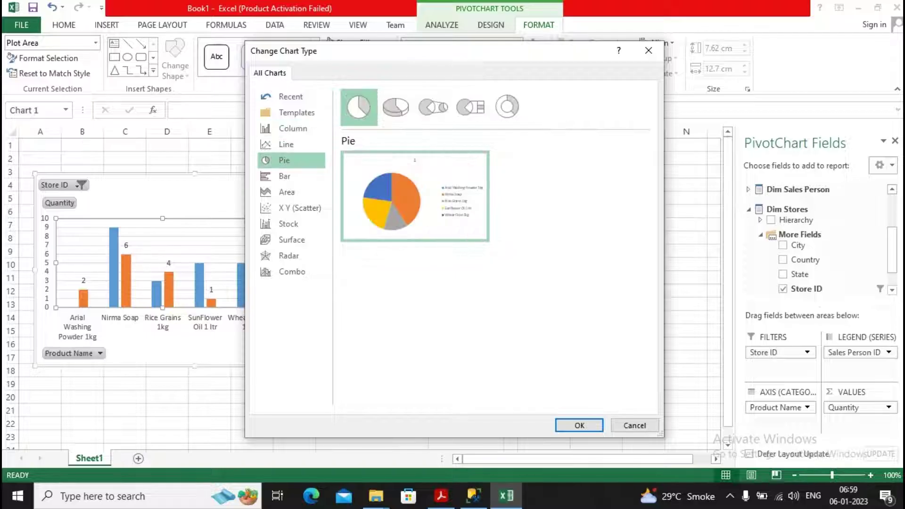
pyautogui.click(579, 425)
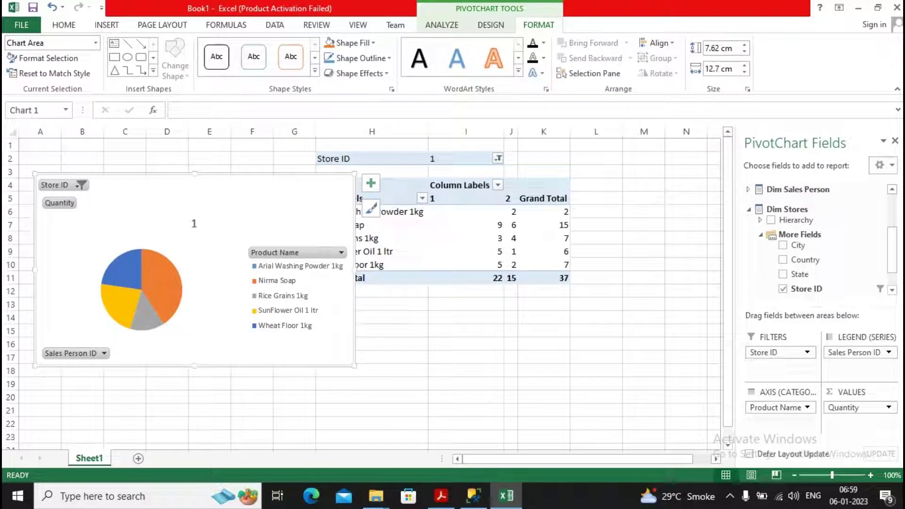
pyautogui.moveTo(226, 202)
pyautogui.mouseDown()
pyautogui.moveTo(475, 382)
pyautogui.moveTo(210, 198)
pyautogui.mouseUp()
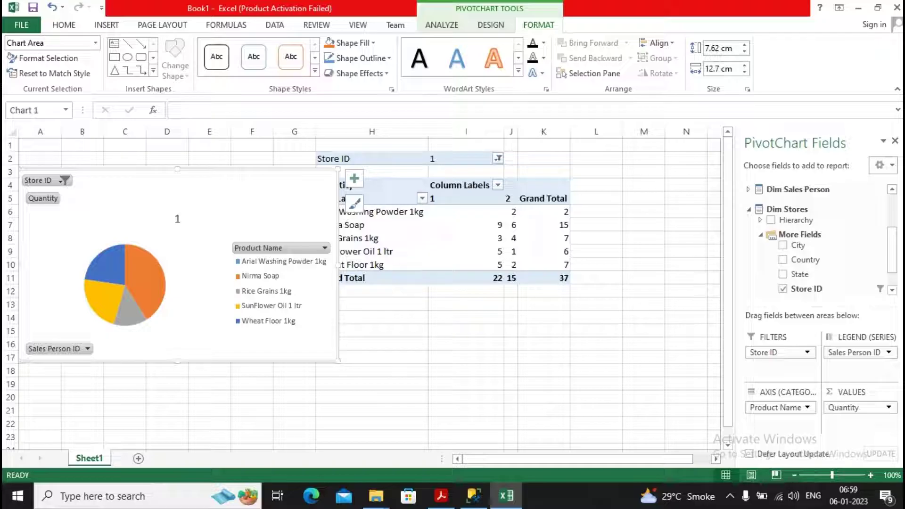